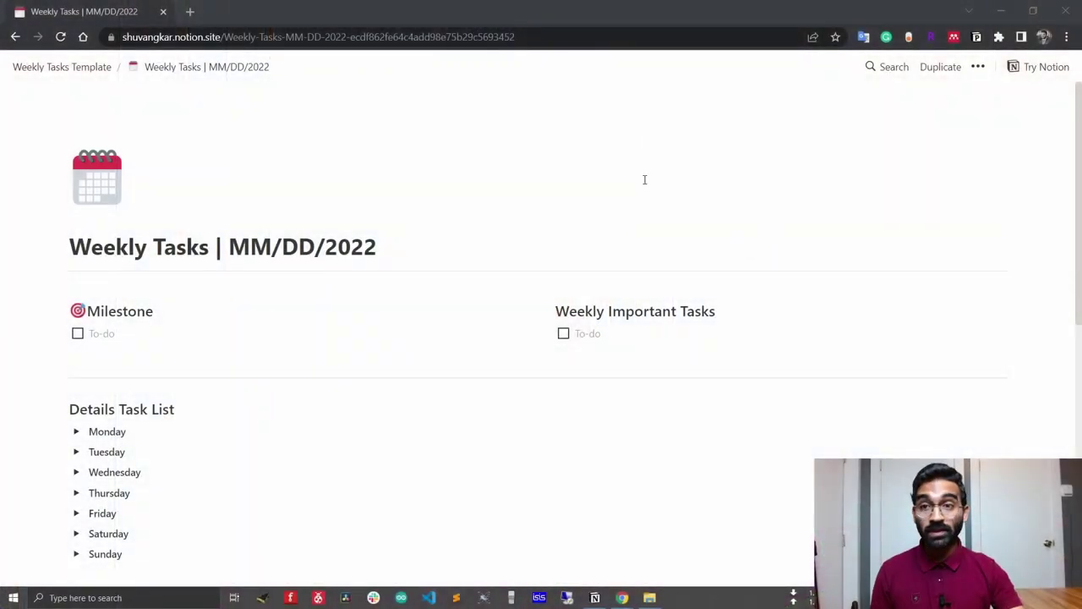
# Expand the Monday toggle under Details Task List to reveal its Tasks table and Task Rewards.
pyautogui.scroll(-7, 644, 179)
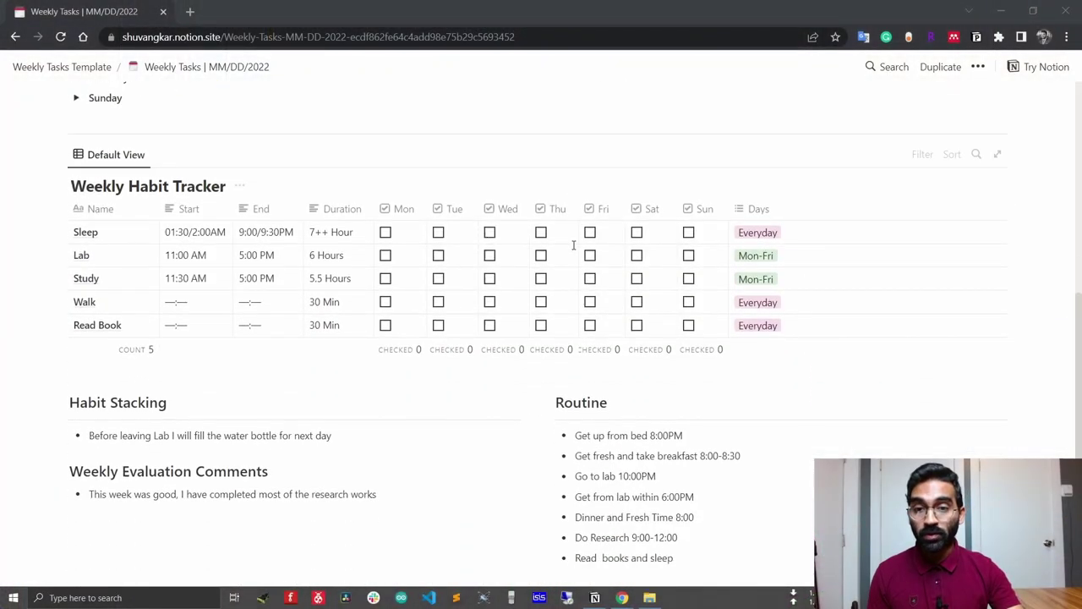
pyautogui.scroll(5, 584, 248)
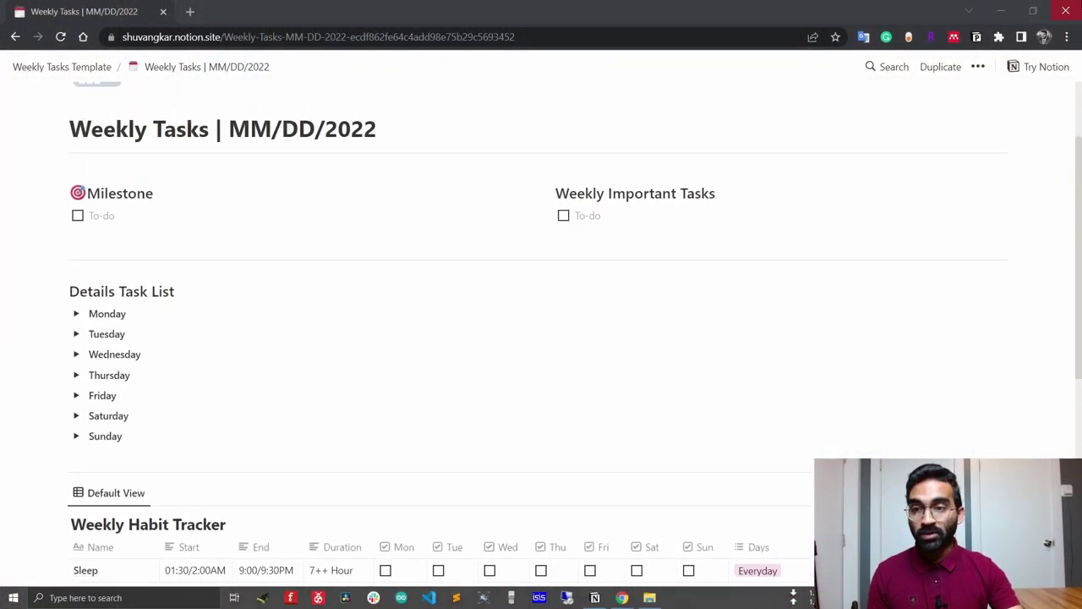
pyautogui.click(76, 313)
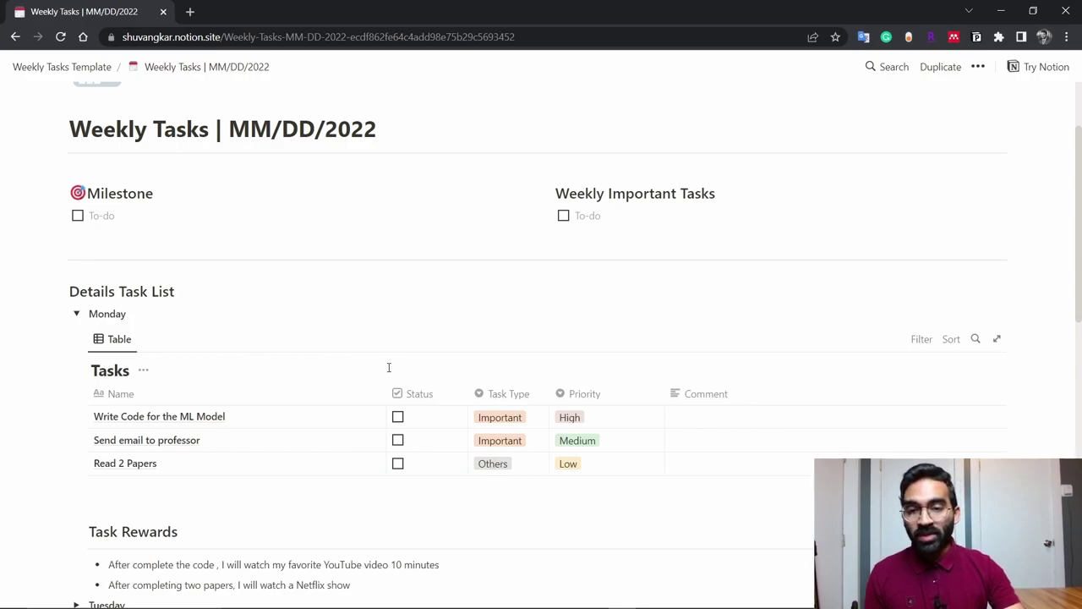
pyautogui.scroll(-7, 388, 366)
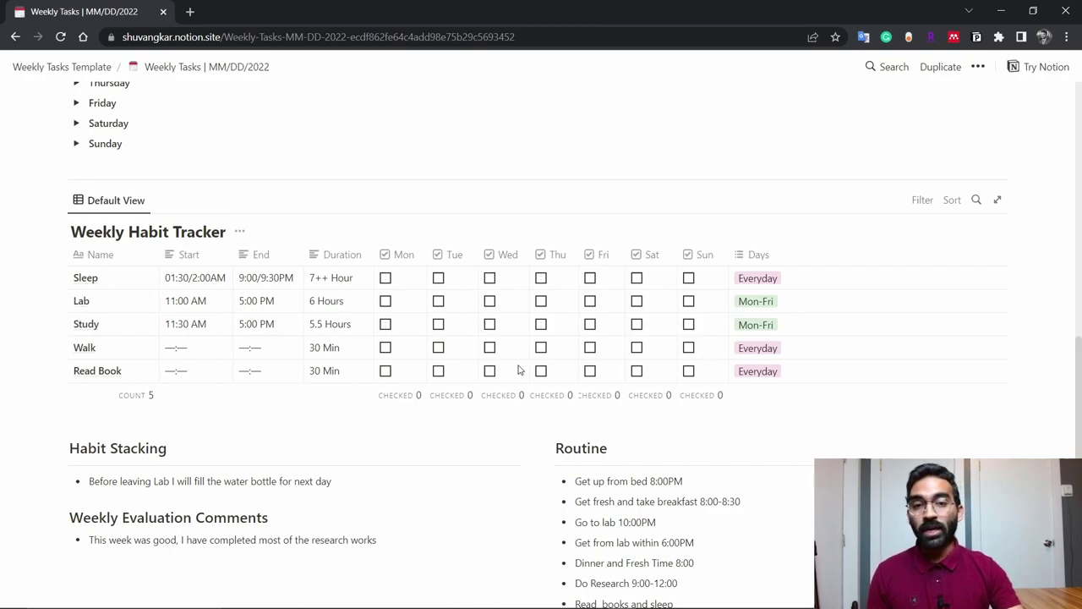
pyautogui.scroll(10, 489, 397)
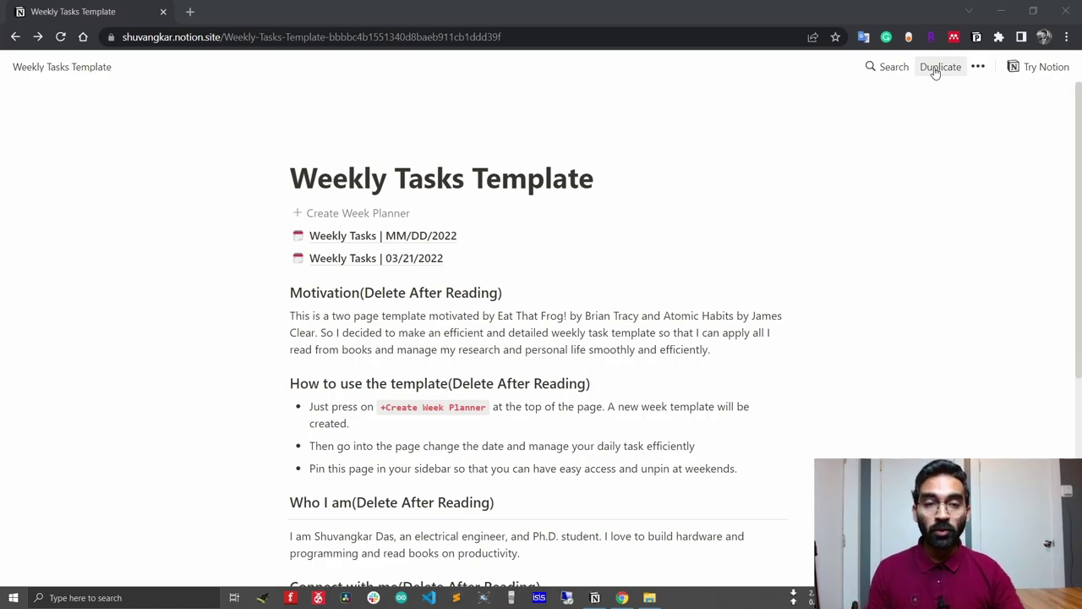
# Create a new Weekly Tasks | MM/DD/2022 page with + Create Week Planner and open it.
pyautogui.click(595, 598)
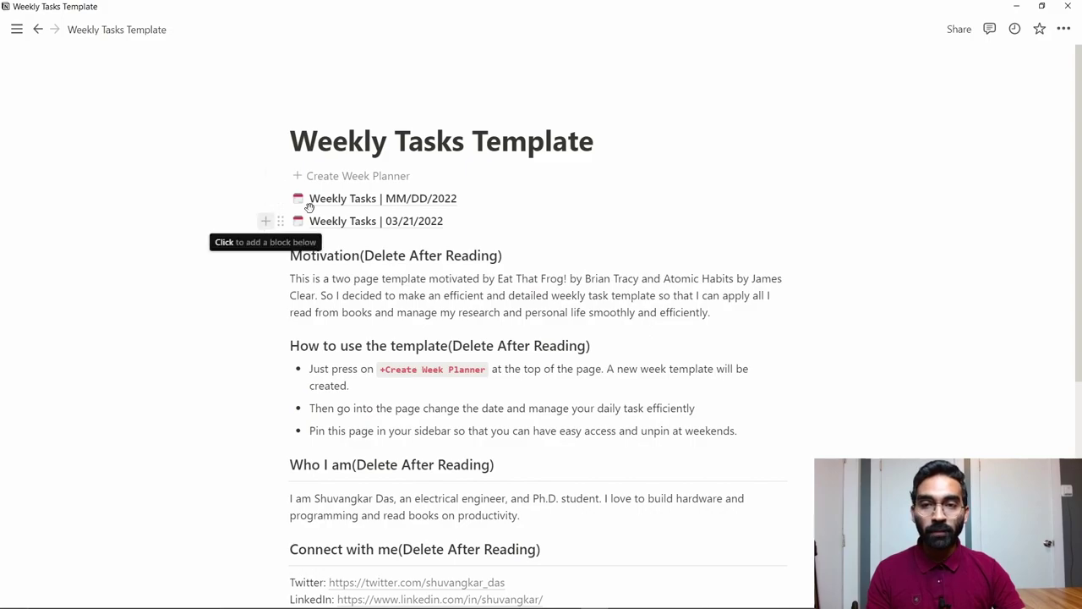
pyautogui.click(382, 178)
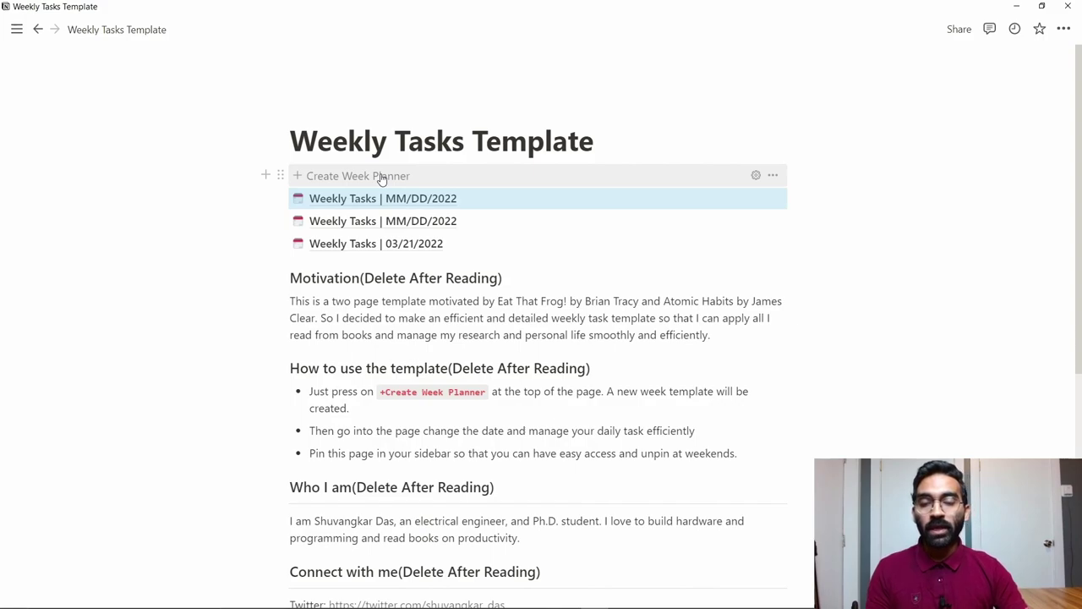
pyautogui.click(379, 196)
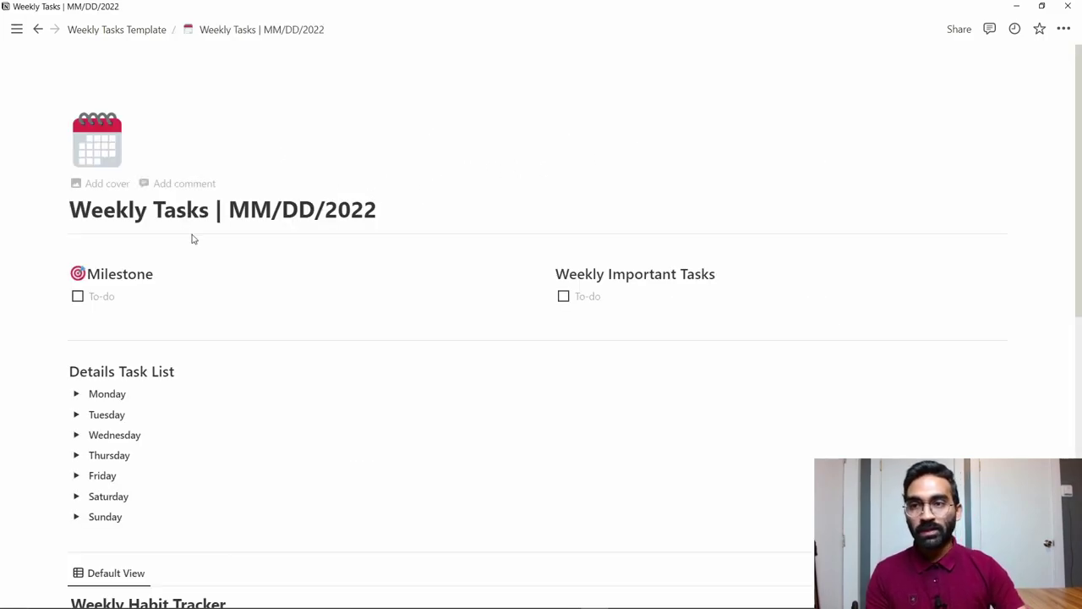
pyautogui.click(140, 33)
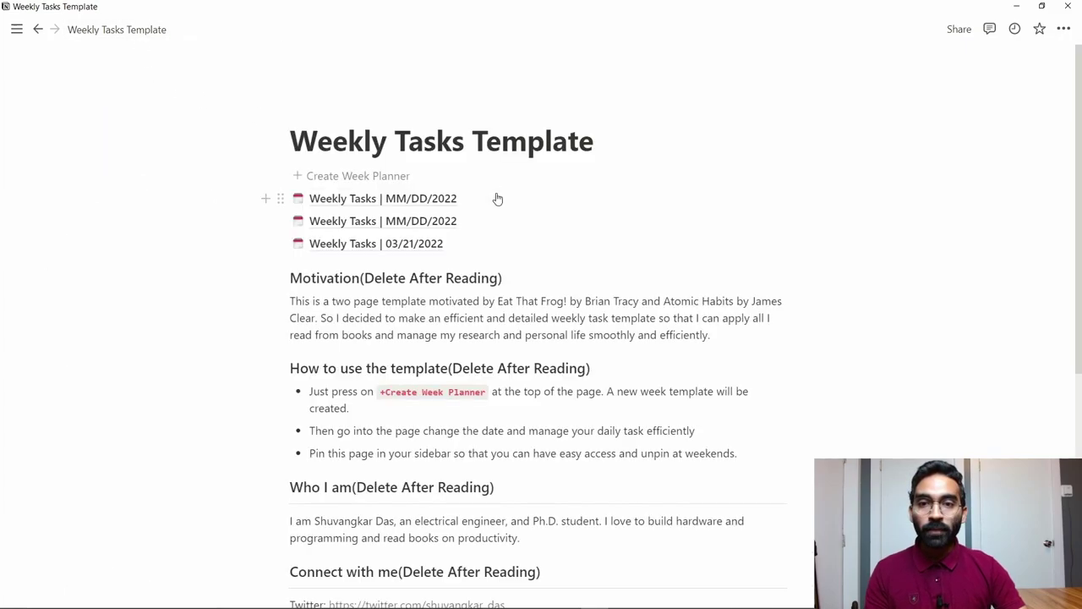
pyautogui.click(365, 176)
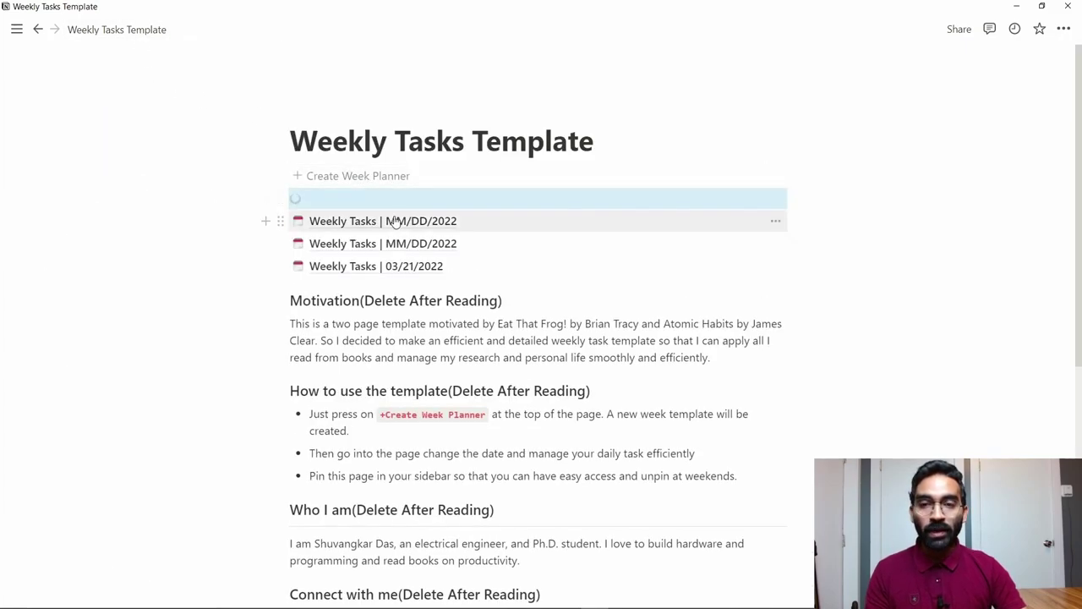
pyautogui.click(405, 201)
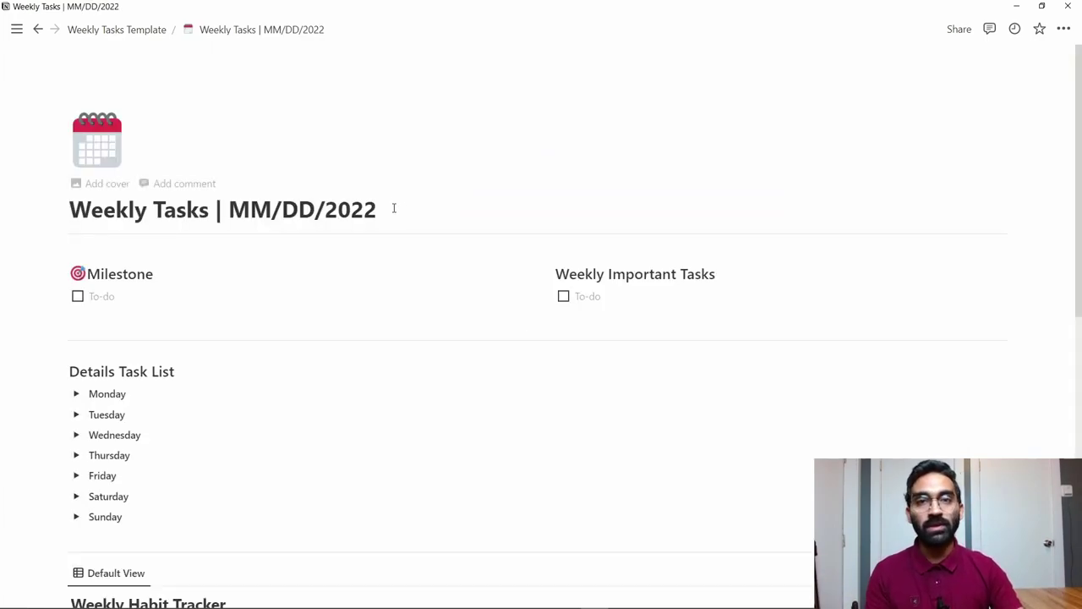
# Replace the MM and DD placeholders so the title reads Weekly Tasks | 03/28/2022.
pyautogui.click(268, 210)
pyautogui.press('BackSpace')
pyautogui.press('BackSpace')
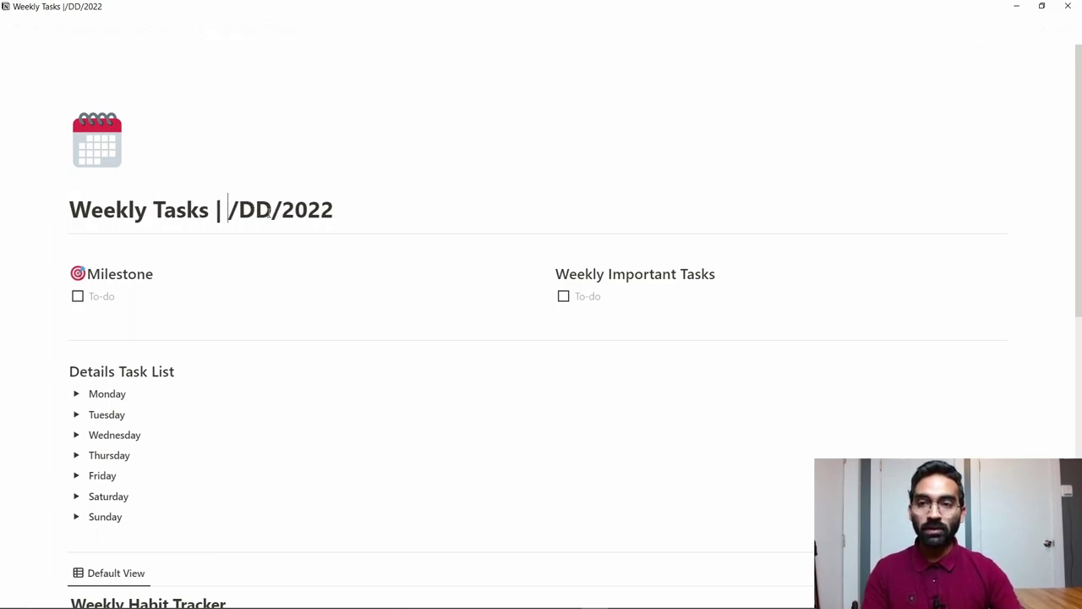
pyautogui.moveTo(622, 602)
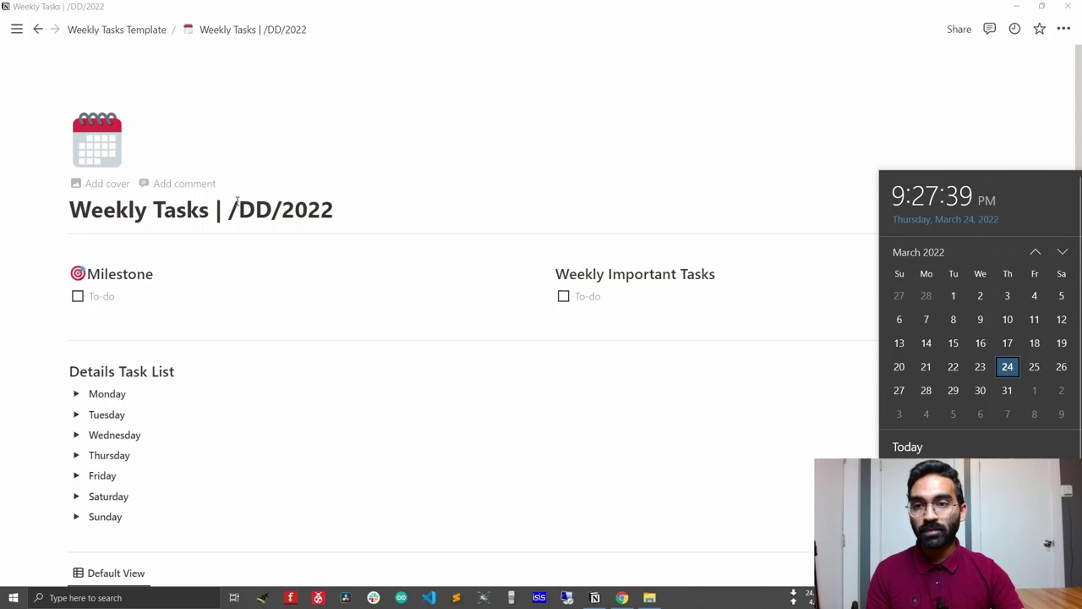
pyautogui.click(233, 209)
pyautogui.write('03')
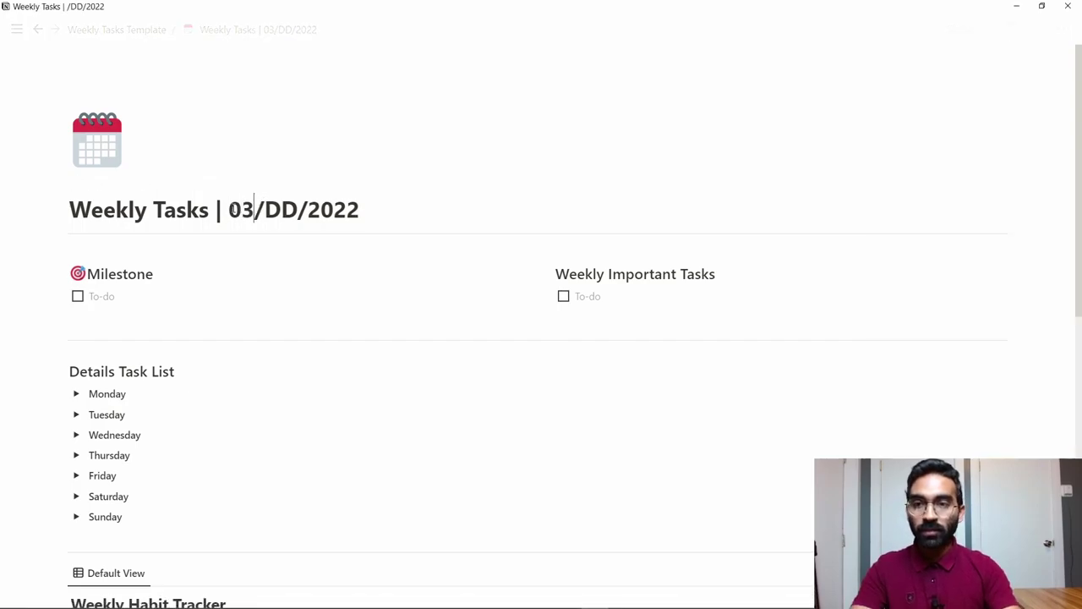
pyautogui.press('Right')
pyautogui.press('Delete')
pyautogui.press('Delete')
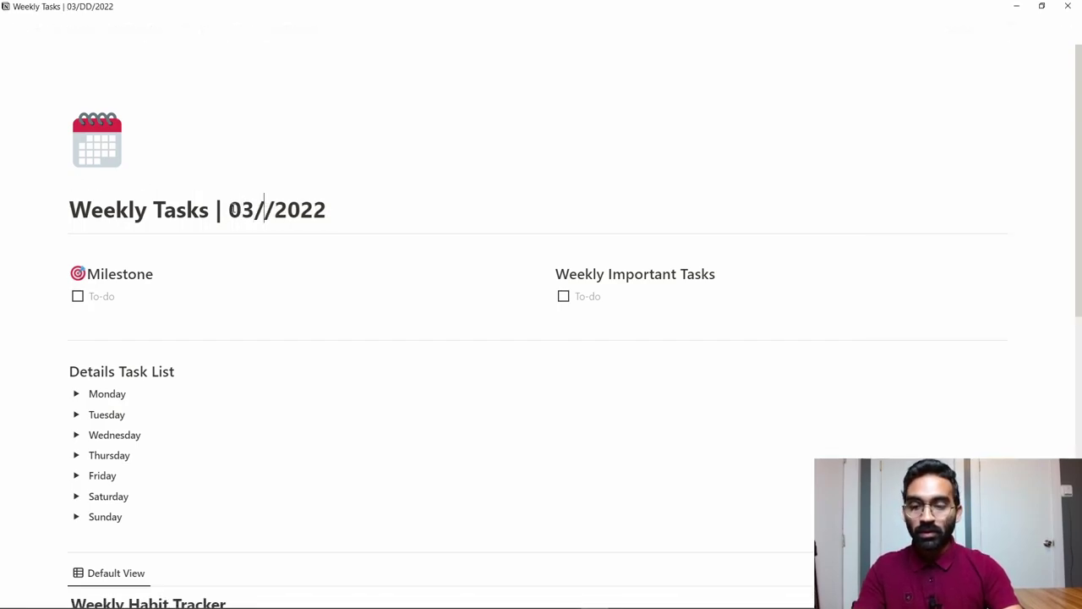
pyautogui.write('28')
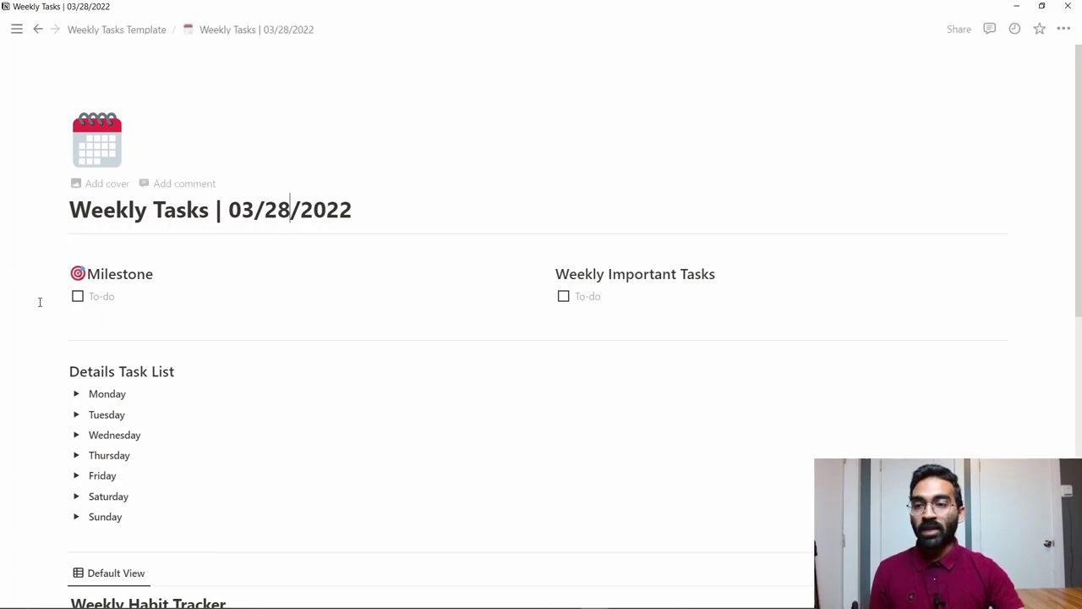
# Enter the milestone 'Finish my p…' and to-dos 'Pay credit card bill' and 'Submit one assignment'.
pyautogui.click(105, 291)
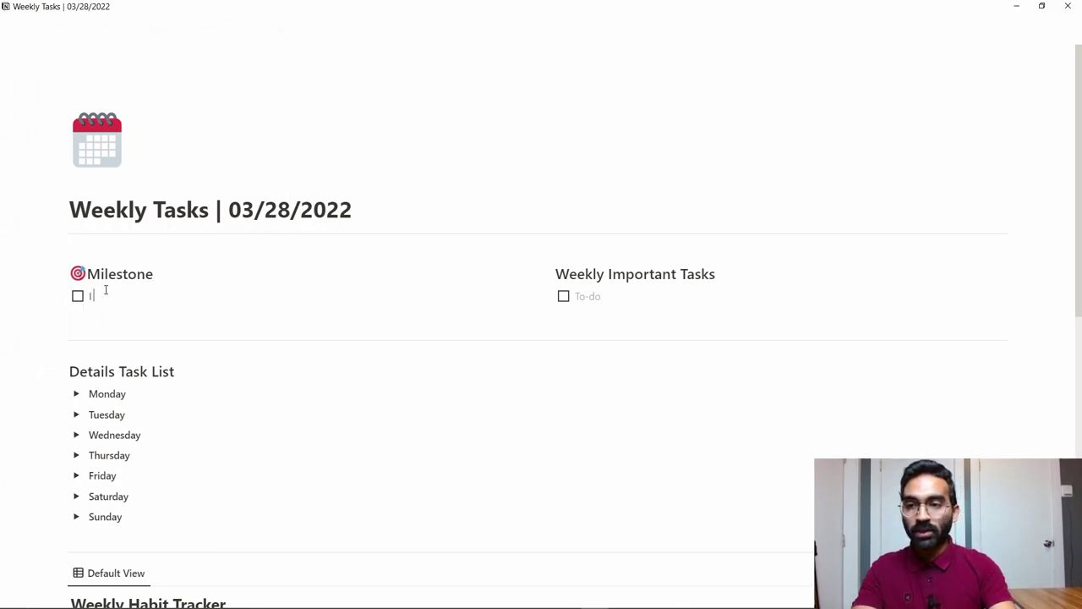
pyautogui.write('Finish')
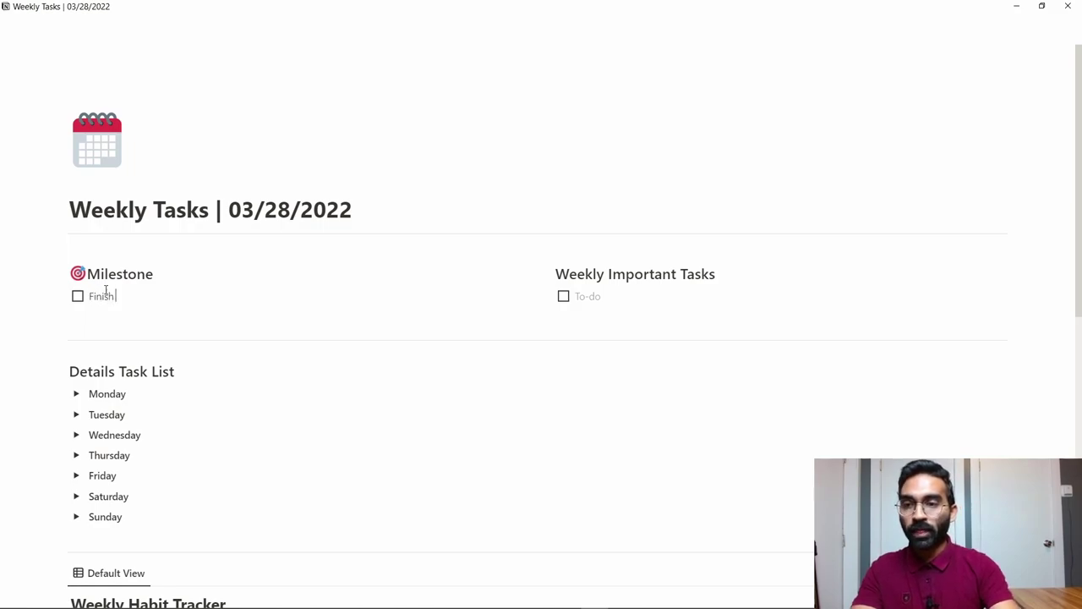
pyautogui.write(' my p')
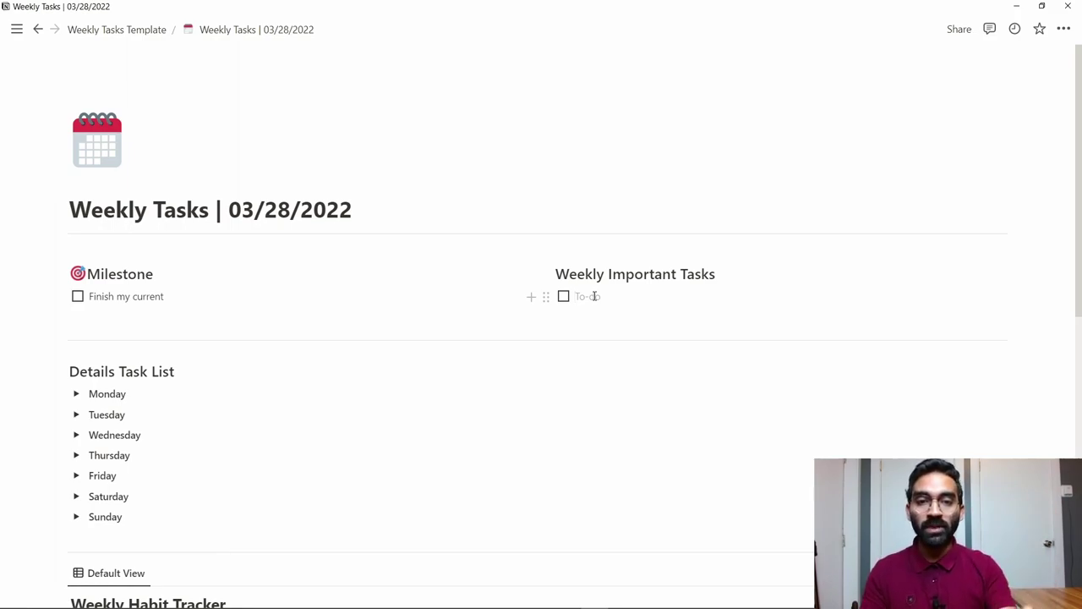
pyautogui.write('Pay')
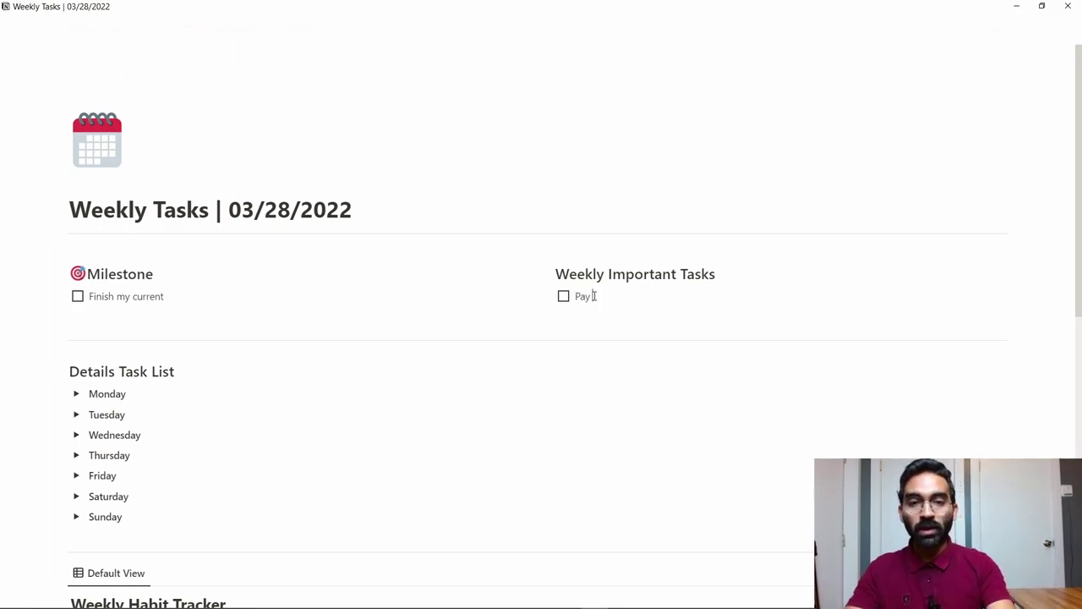
pyautogui.write(' credit card bill')
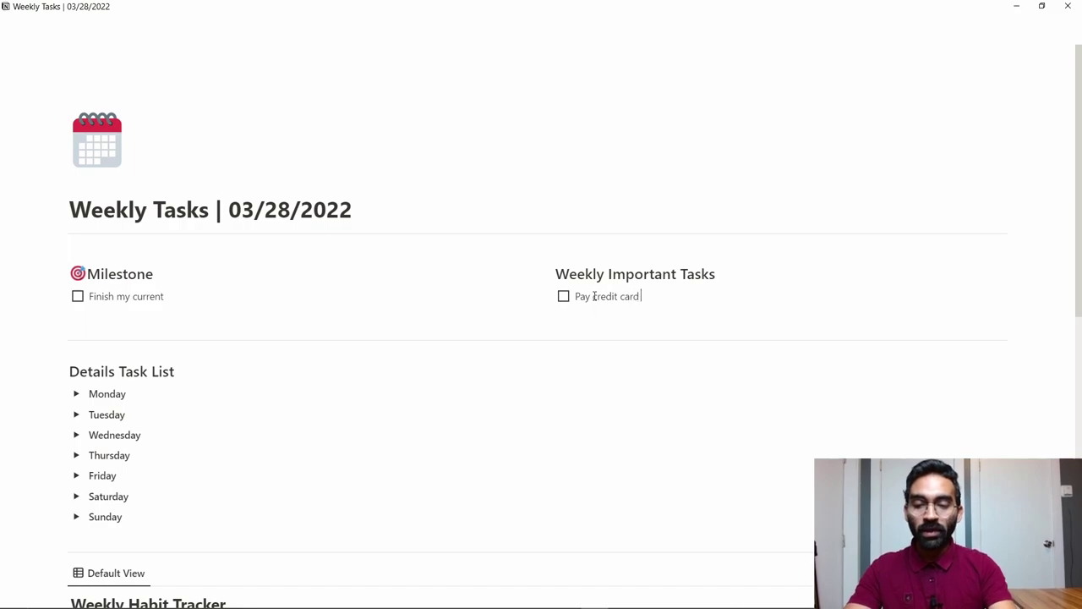
pyautogui.press('Return')
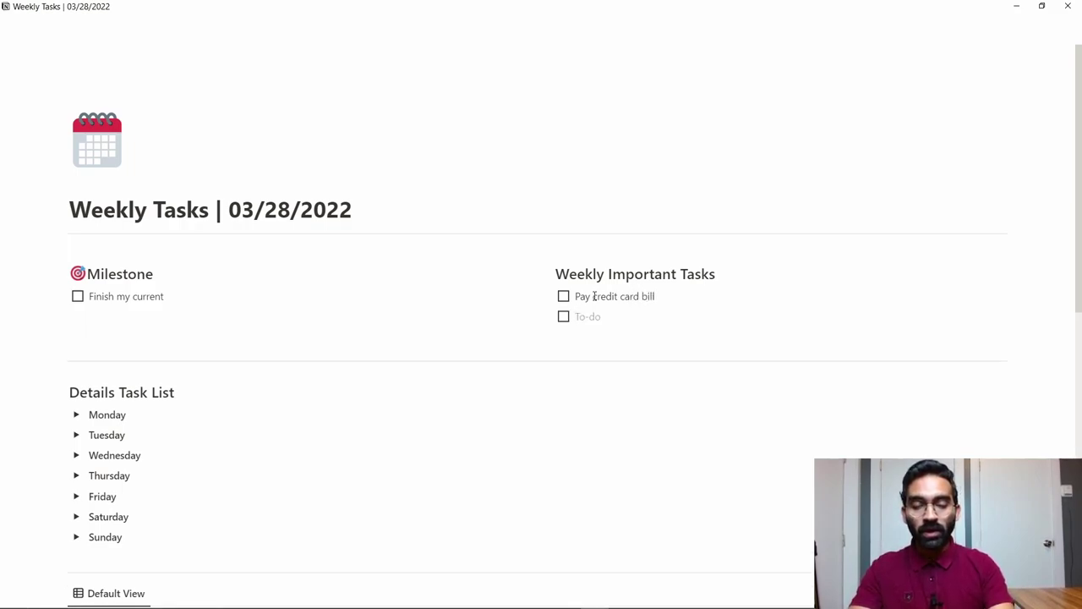
pyautogui.write('Submit one ass')
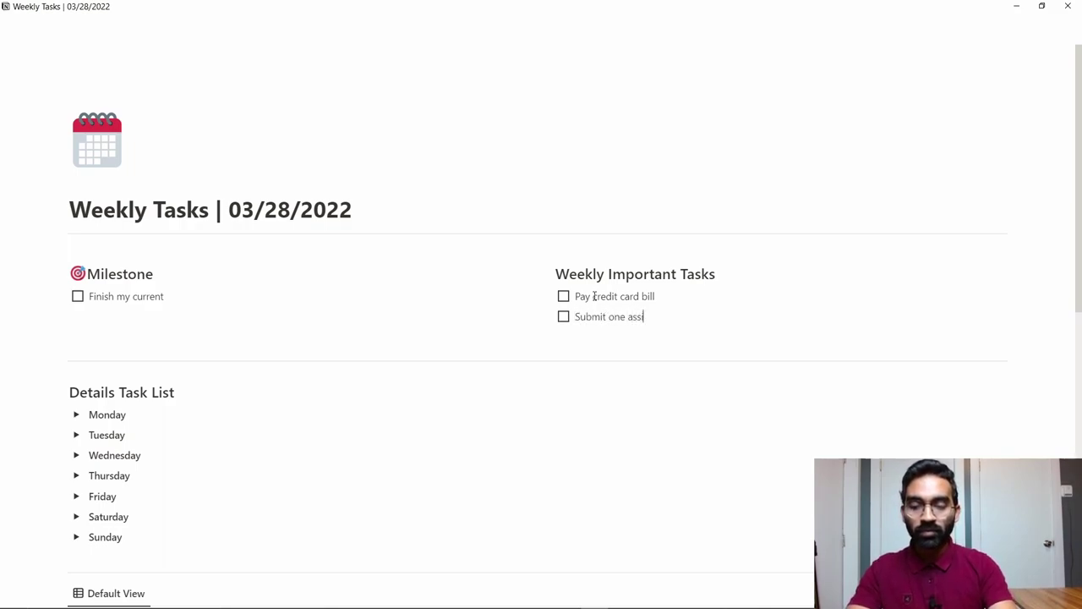
pyautogui.write('ignment')
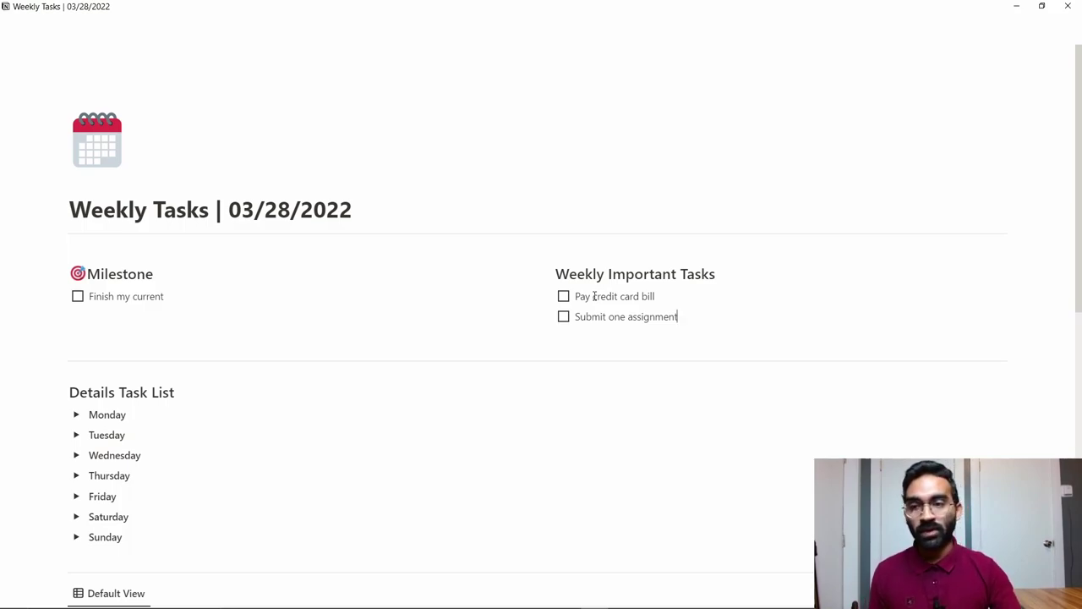
# Expand Monday and add an empty fourth row to its Tasks table.
pyautogui.scroll(-2, 431, 315)
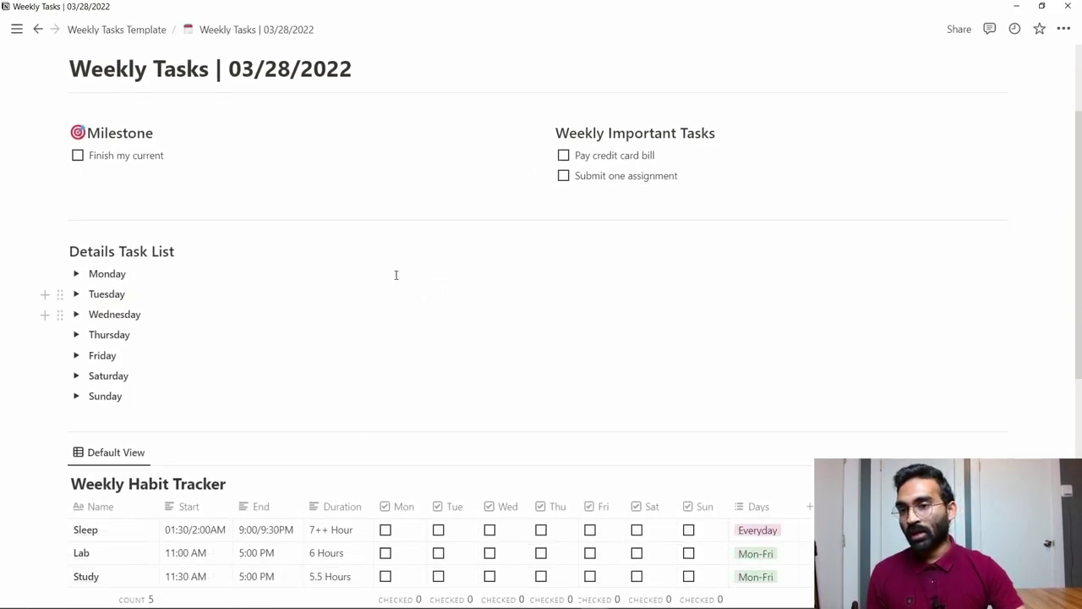
pyautogui.click(76, 275)
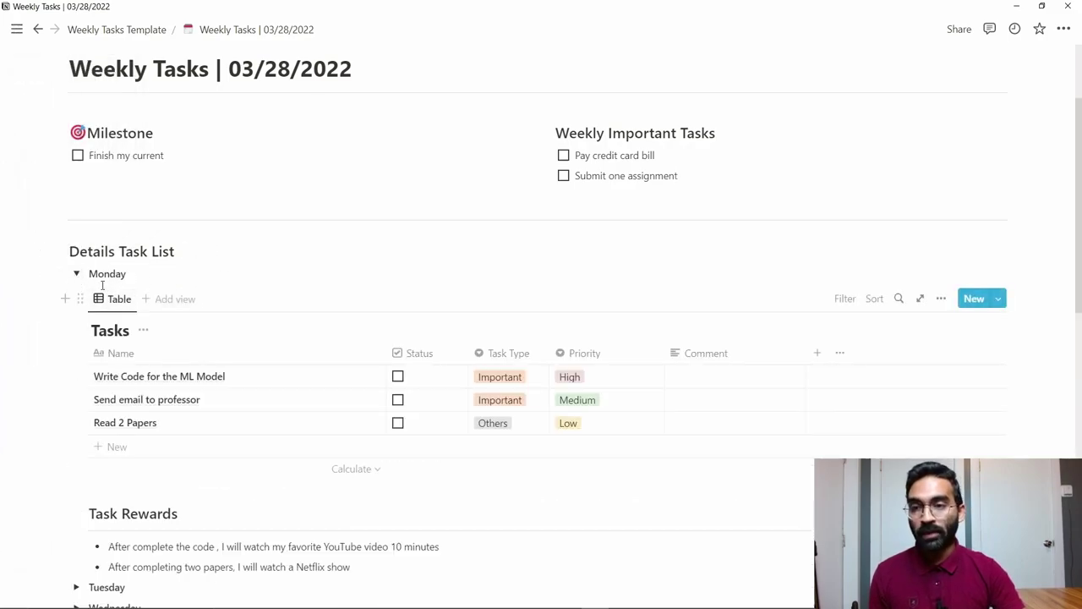
pyautogui.scroll(-1, 287, 336)
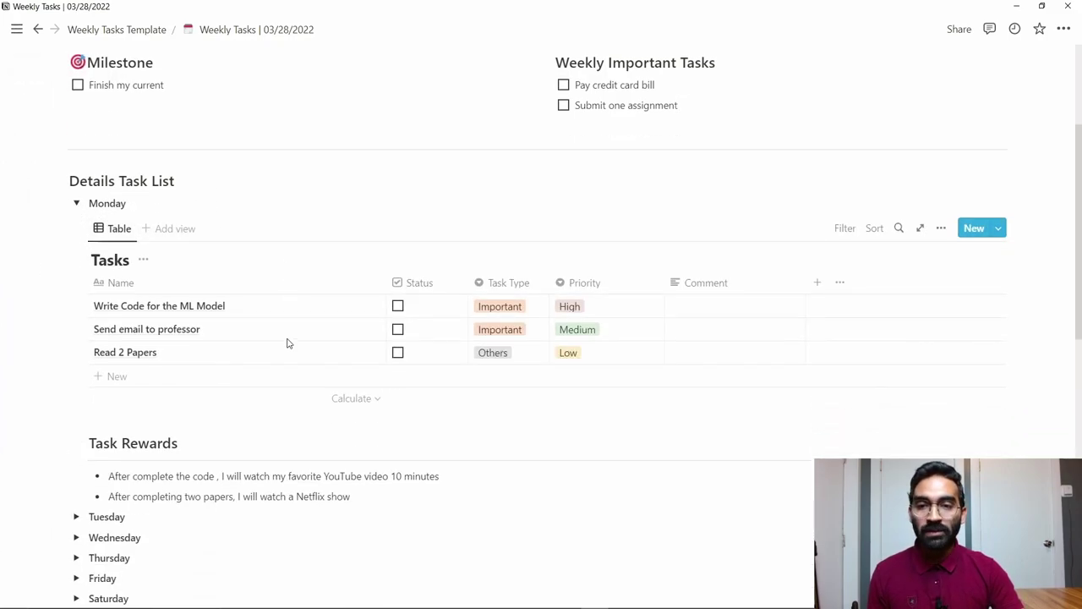
pyautogui.click(256, 307)
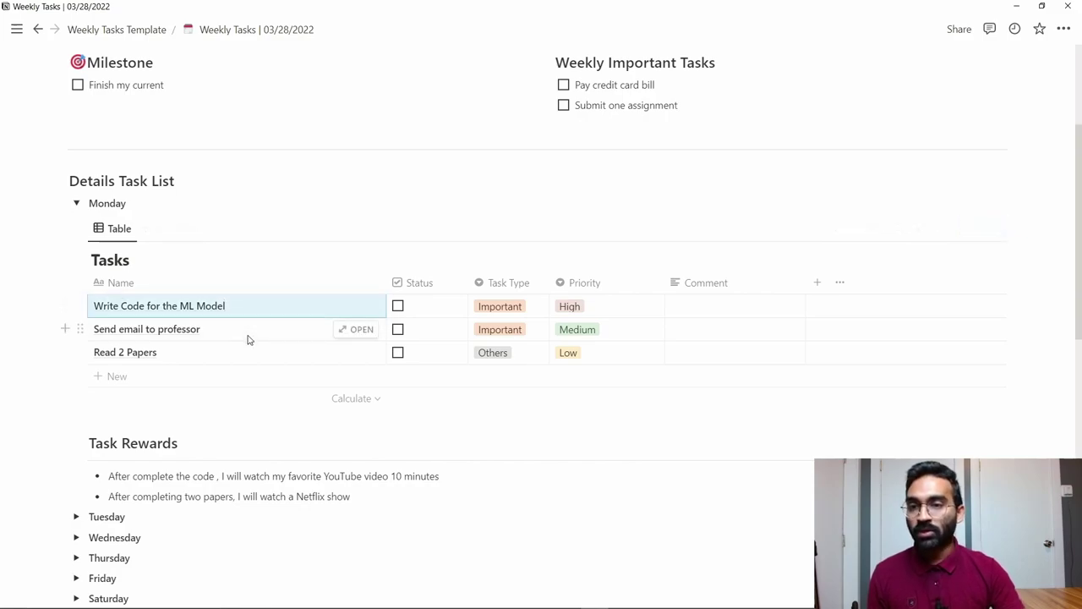
pyautogui.click(245, 331)
pyautogui.press('Escape')
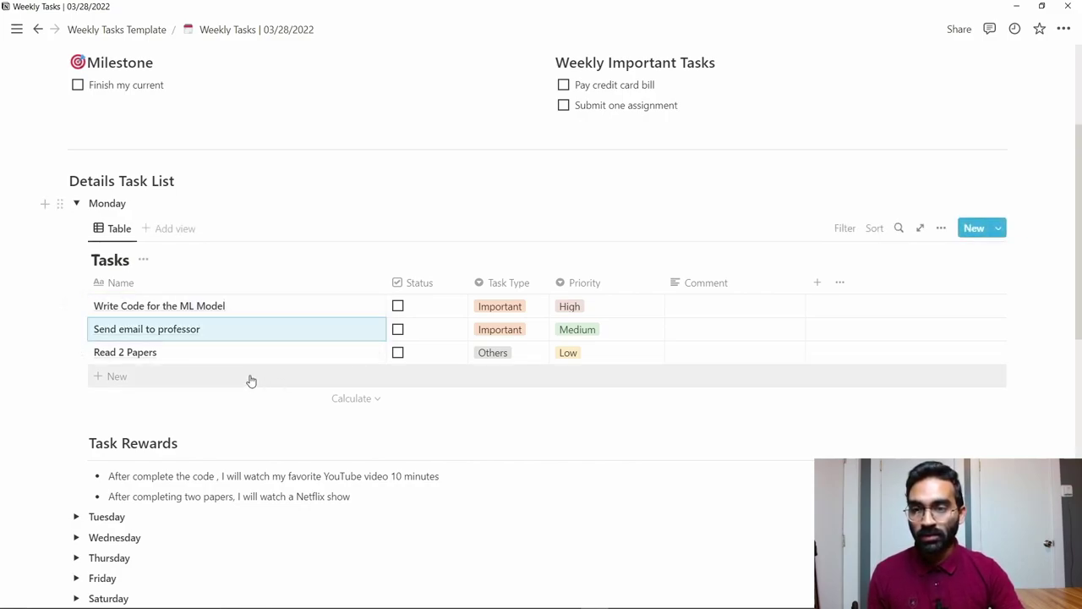
pyautogui.click(268, 309)
pyautogui.press('Escape')
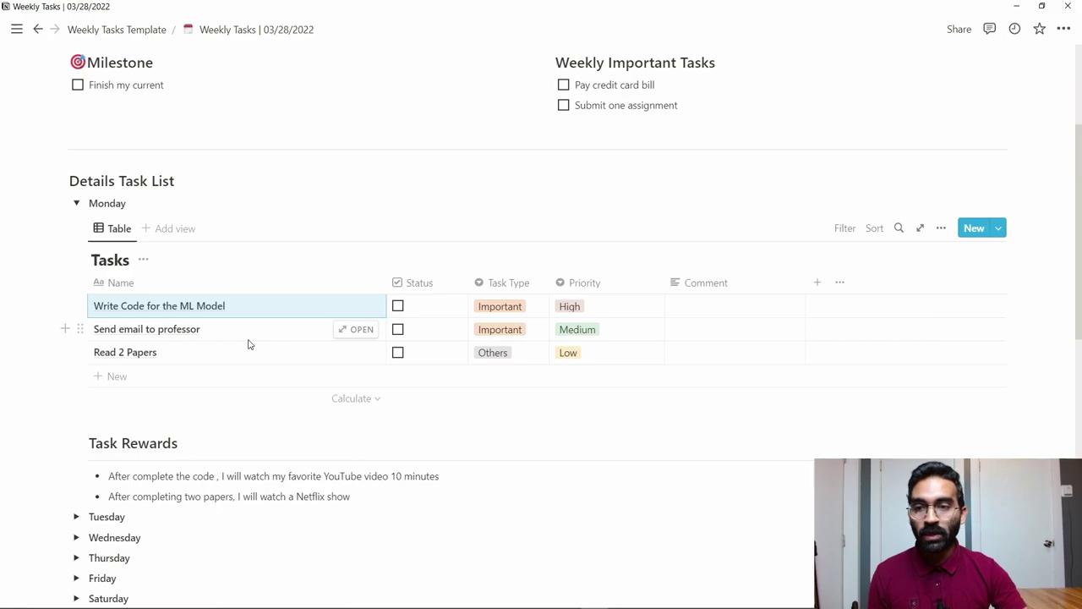
pyautogui.click(229, 377)
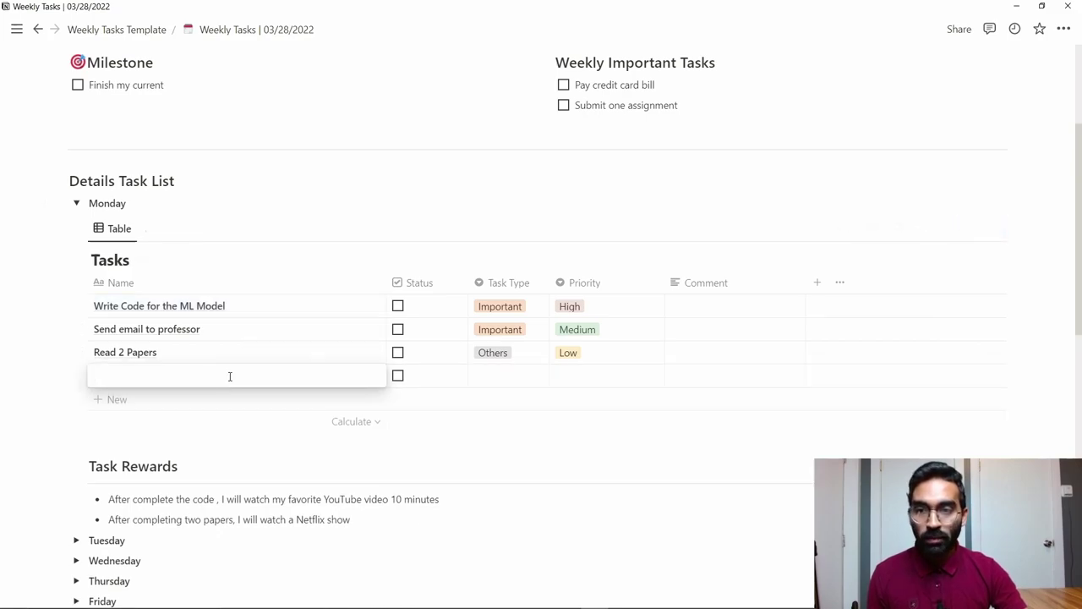
pyautogui.press('Escape')
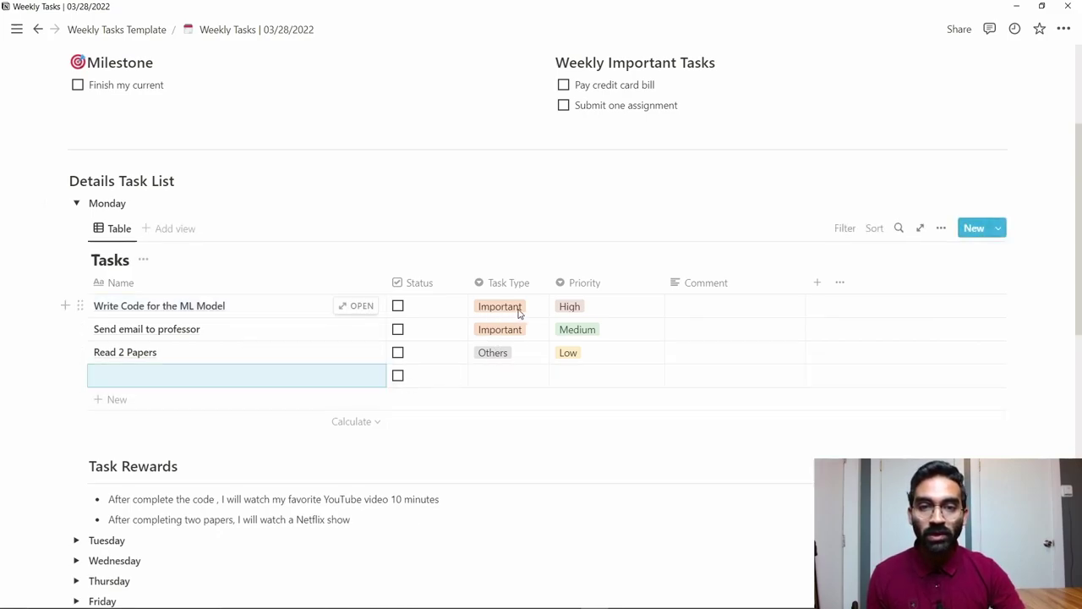
# Keep the first task's Task Type as Important and Priority as High, then start its comment.
pyautogui.click(519, 312)
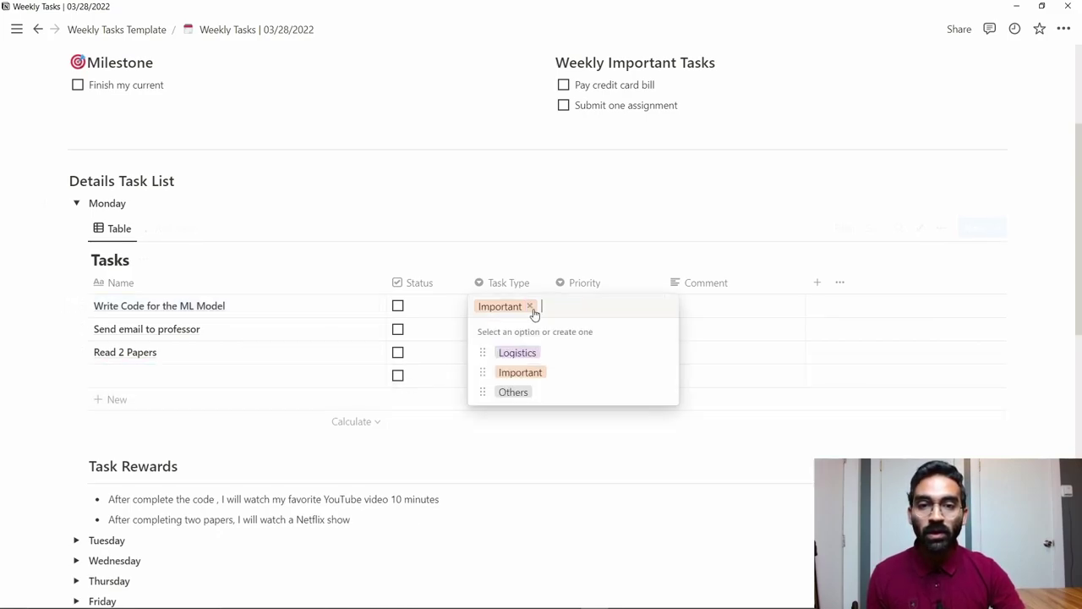
pyautogui.click(534, 381)
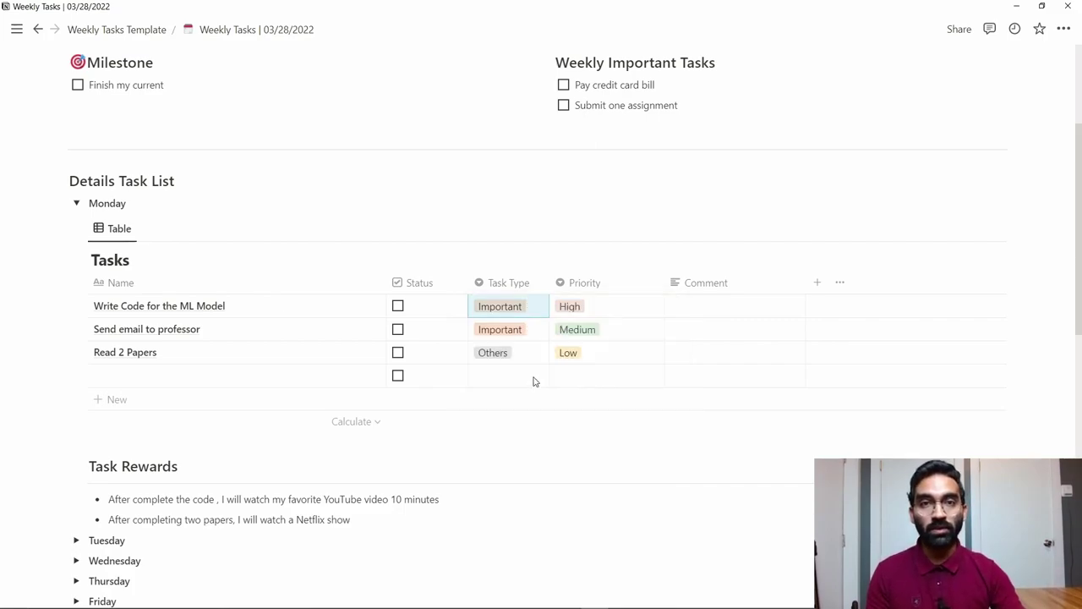
pyautogui.click(611, 305)
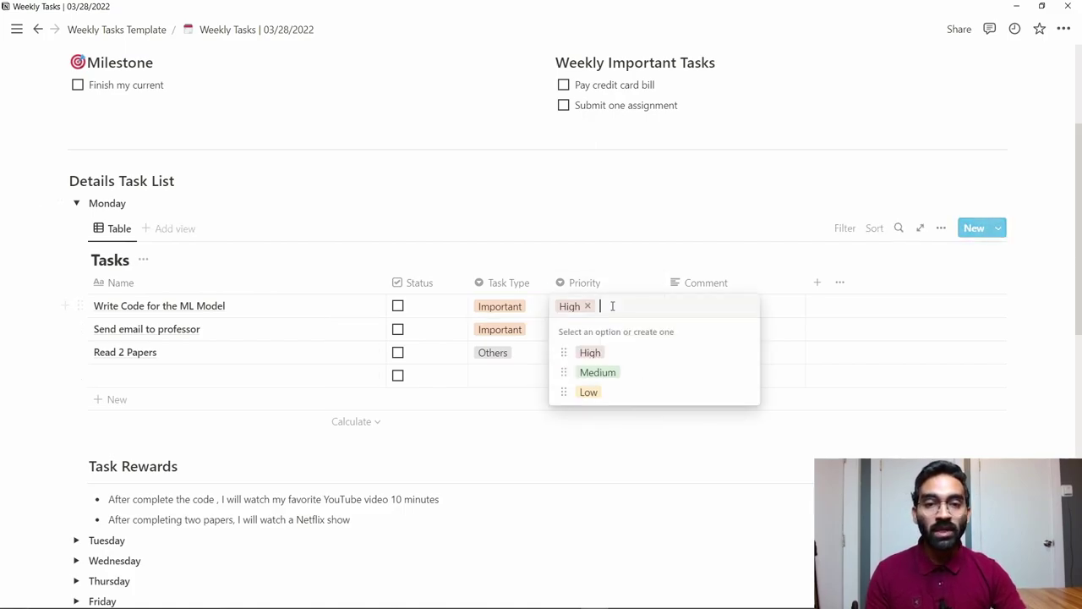
pyautogui.click(550, 181)
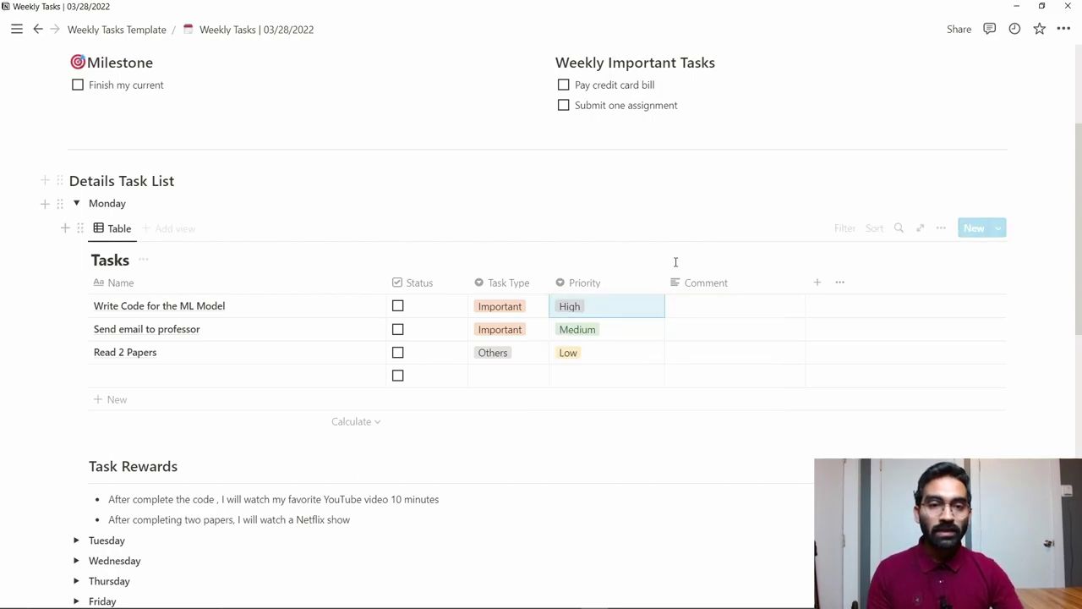
pyautogui.click(726, 309)
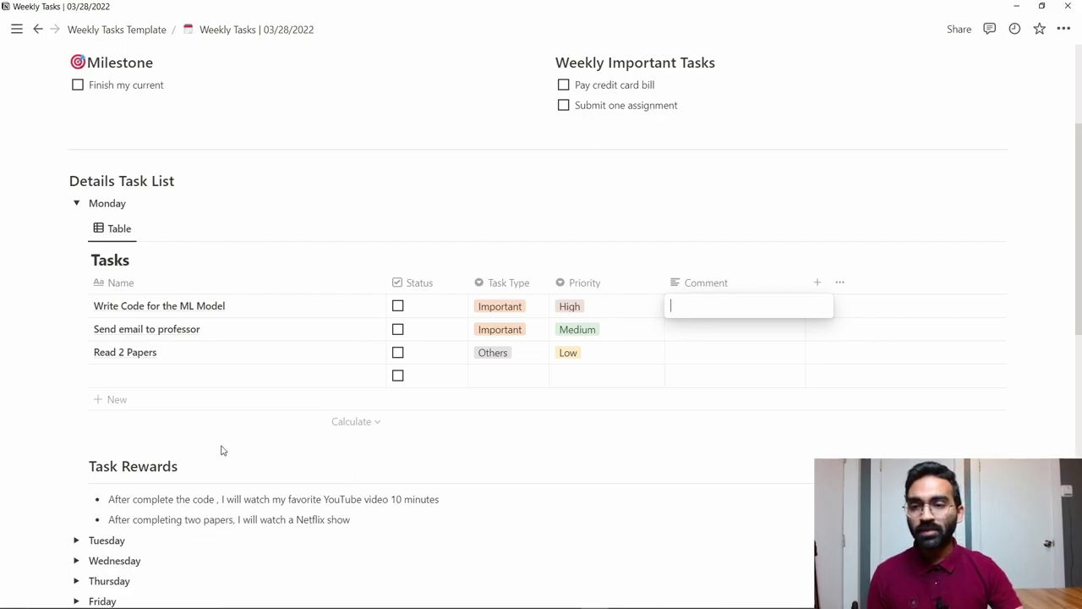
# Finish the comment and look over Monday's Tasks table and Task Rewards list.
pyautogui.press('Escape')
pyautogui.scroll(-1, 197, 470)
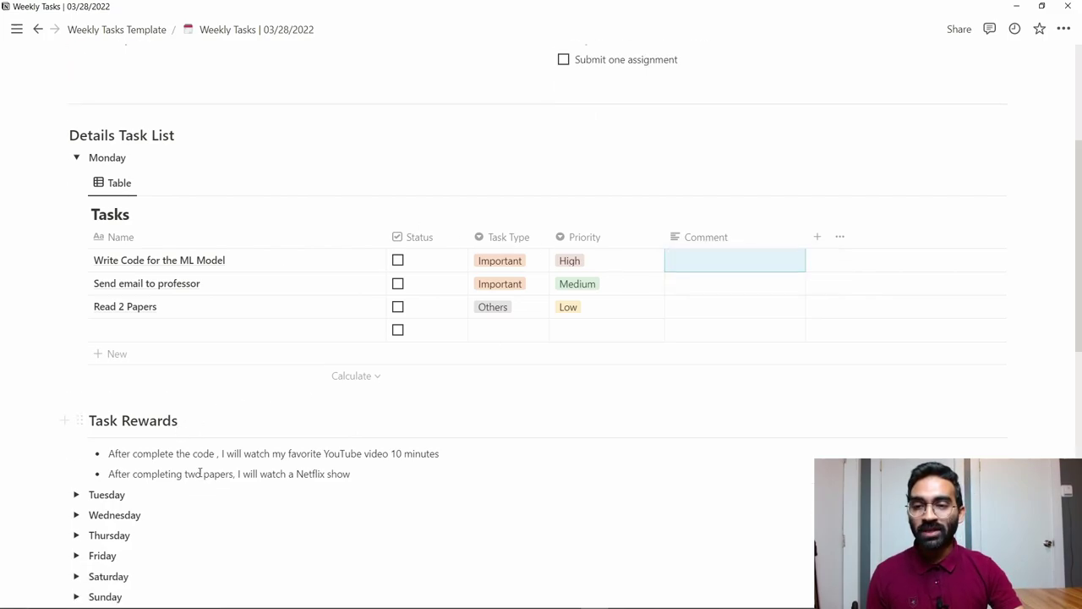
pyautogui.scroll(-1, 200, 474)
pyautogui.moveTo(188, 396); pyautogui.dragTo(87, 396)
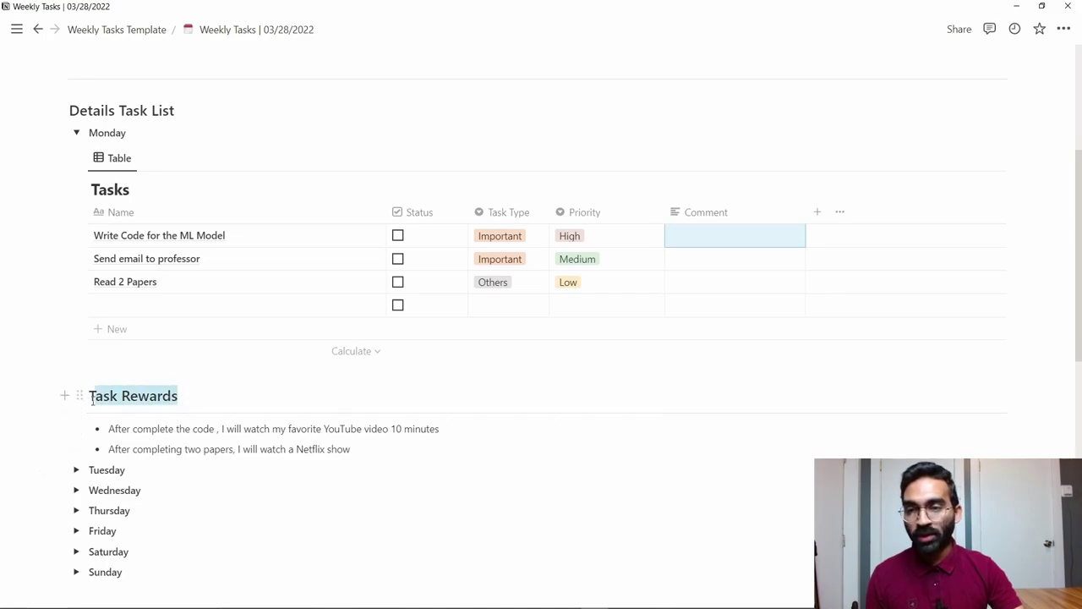
pyautogui.click(228, 400)
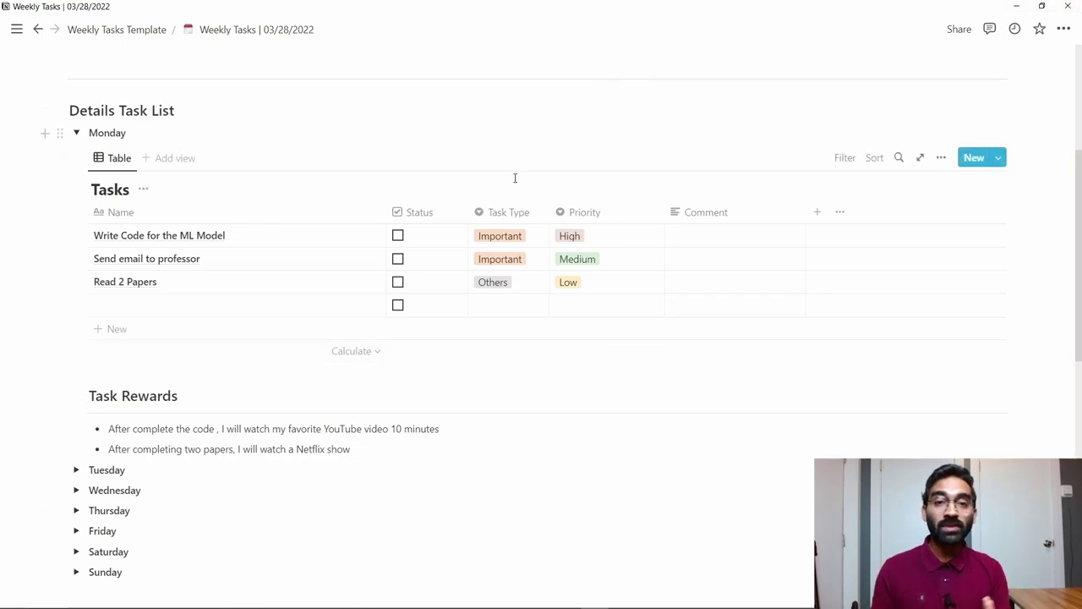
pyautogui.click(260, 235)
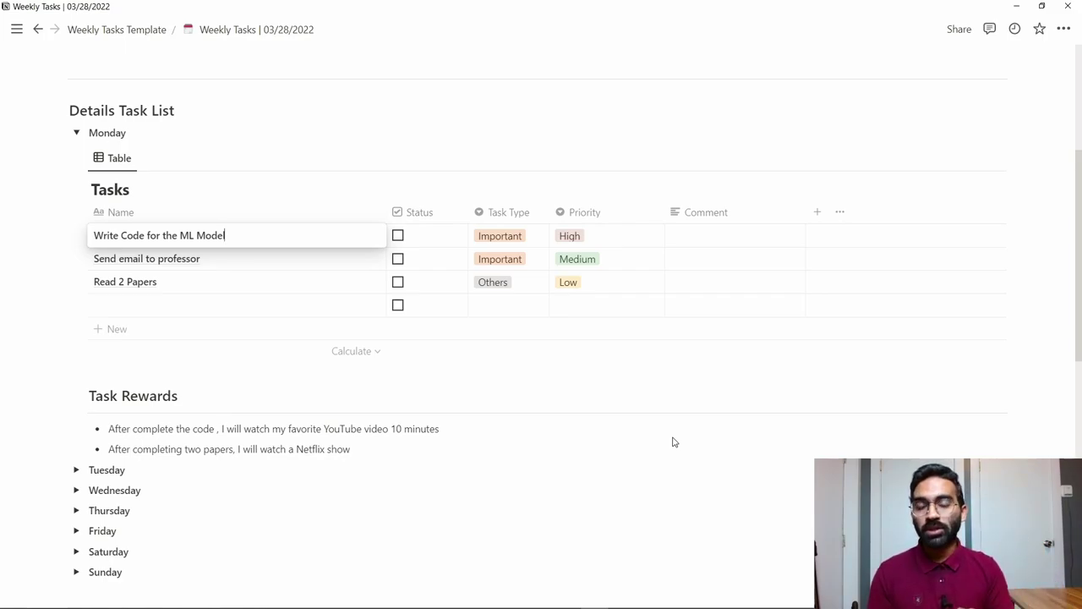
# Collapse Monday, expand Saturday, and scroll down to the Weekly Habit Tracker.
pyautogui.click(78, 134)
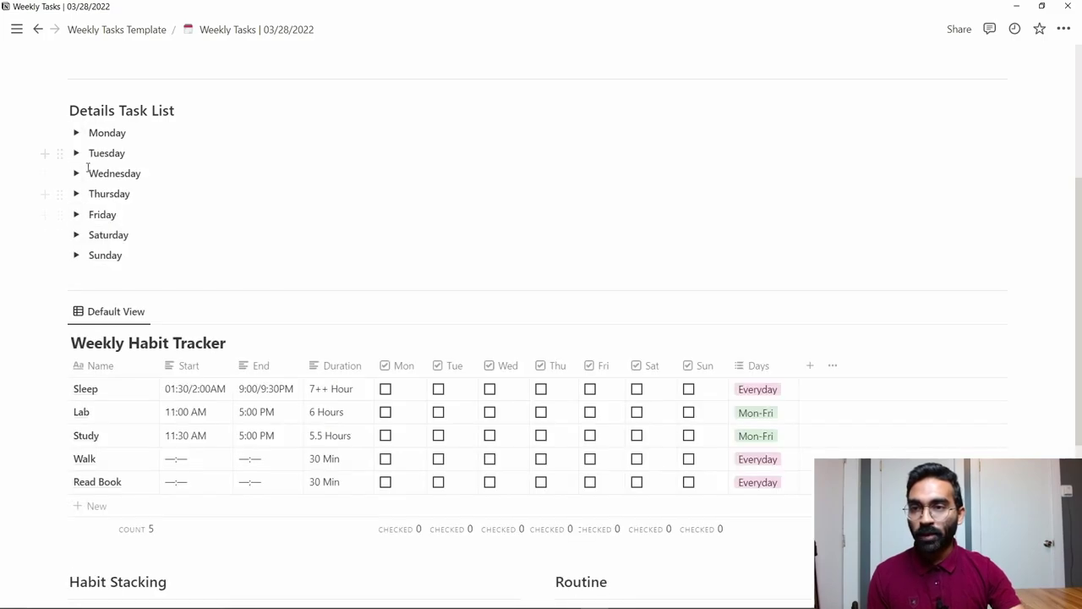
pyautogui.click(75, 235)
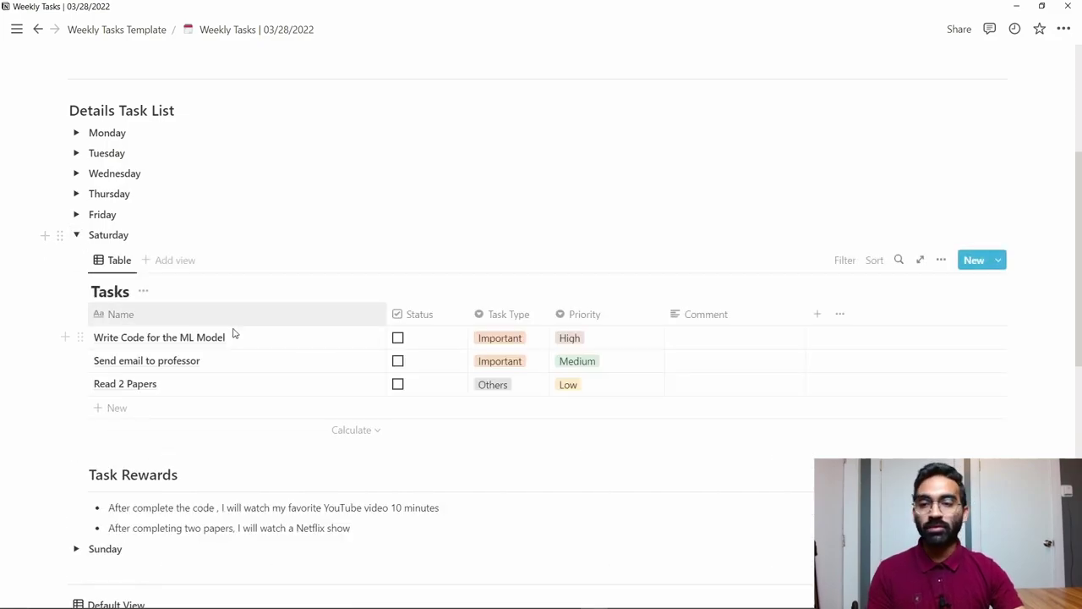
pyautogui.moveTo(260, 374); pyautogui.dragTo(355, 258)
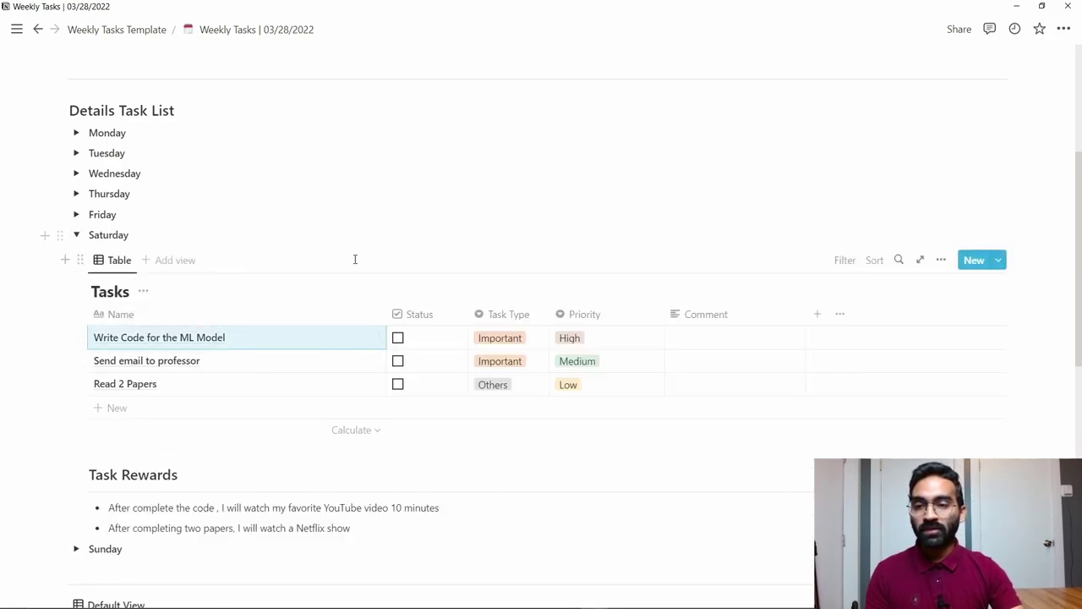
pyautogui.scroll(-2, 355, 259)
pyautogui.scroll(4, 394, 244)
pyautogui.scroll(-5, 391, 244)
pyautogui.scroll(-5, 397, 250)
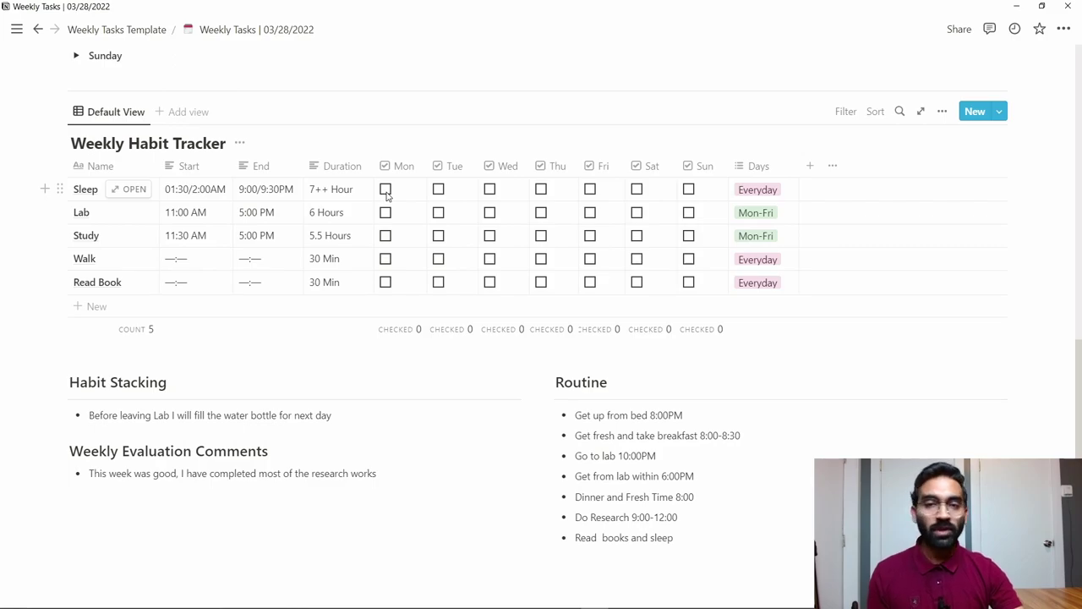
# Tick Monday's Sleep and Lab checkboxes, bringing the Mon count to 2.
pyautogui.click(386, 190)
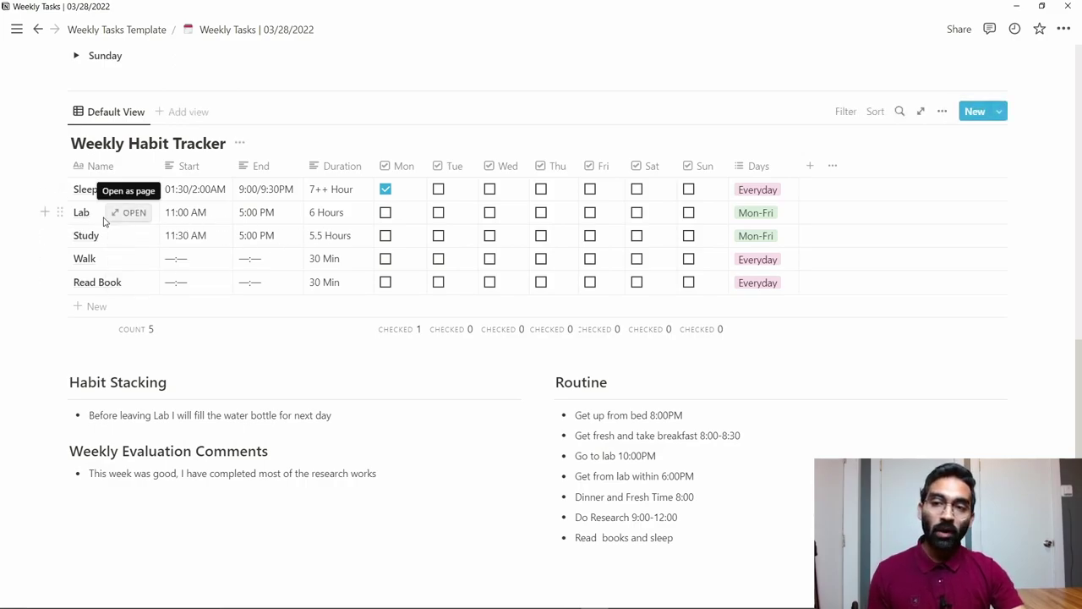
pyautogui.click(384, 214)
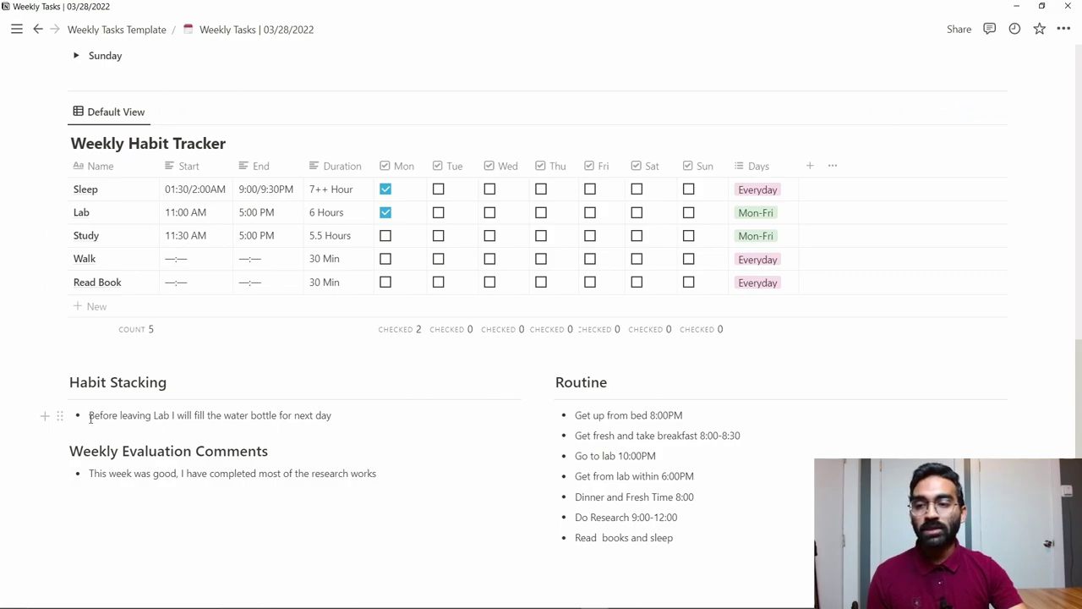
pyautogui.moveTo(89, 417); pyautogui.dragTo(349, 411)
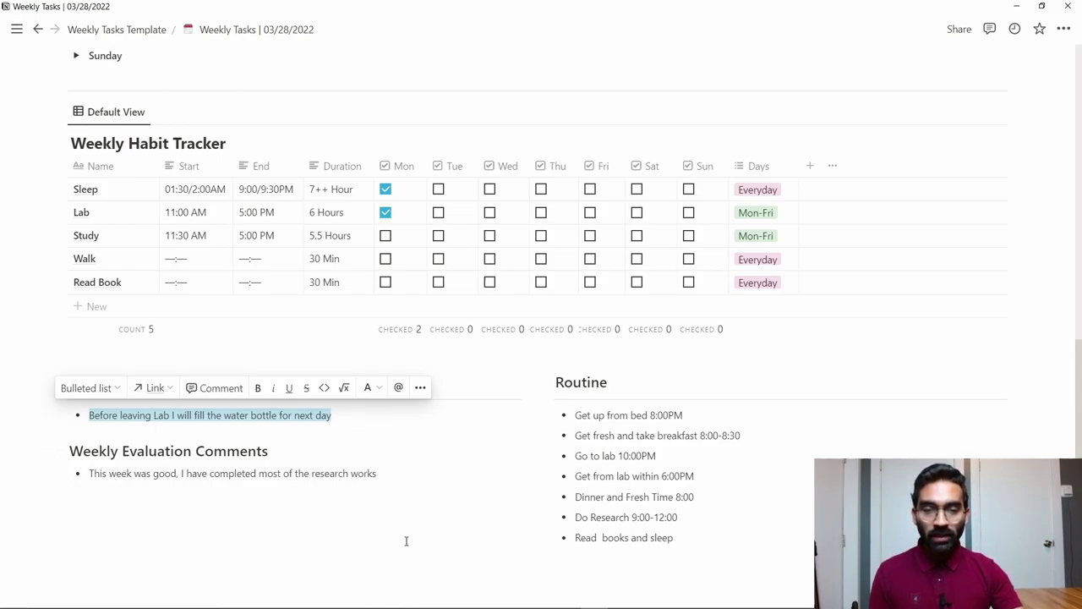
pyautogui.scroll(10, 406, 541)
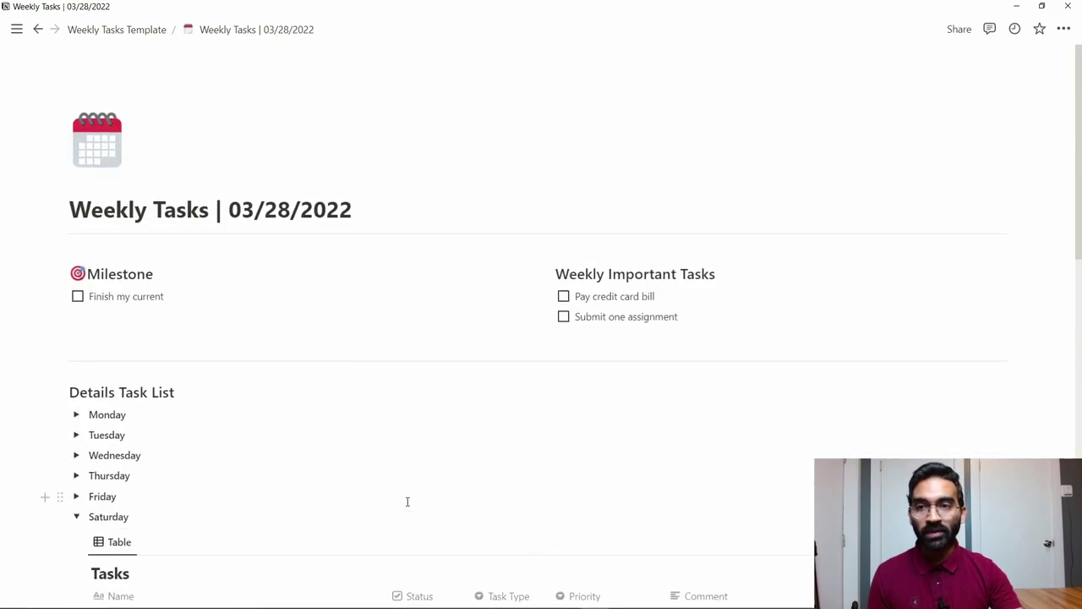
pyautogui.scroll(-10, 407, 501)
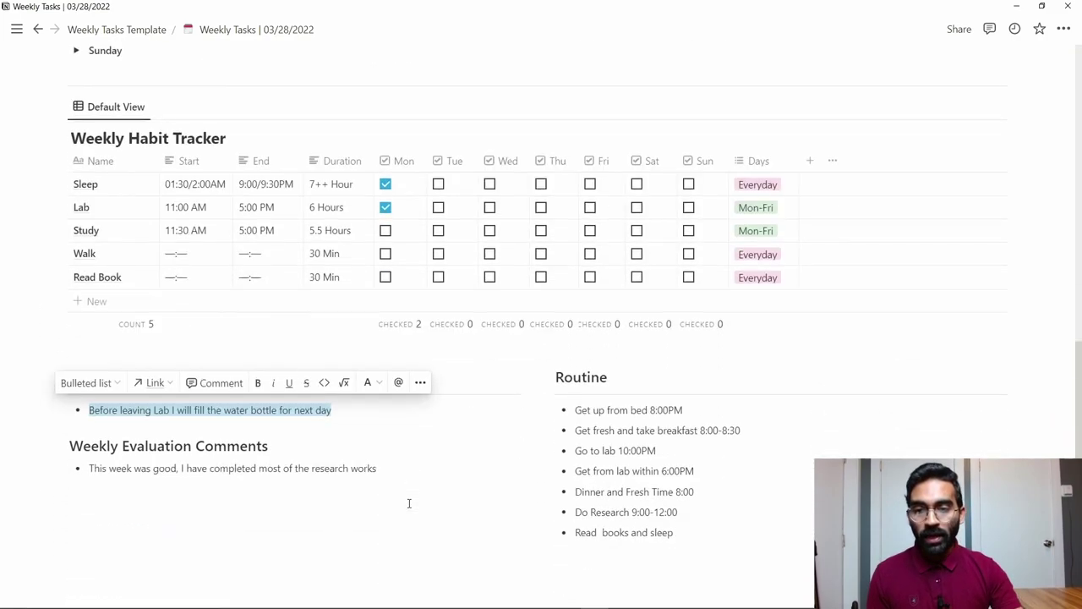
pyautogui.scroll(-2, 408, 503)
pyautogui.click(296, 398)
pyautogui.scroll(6, 350, 417)
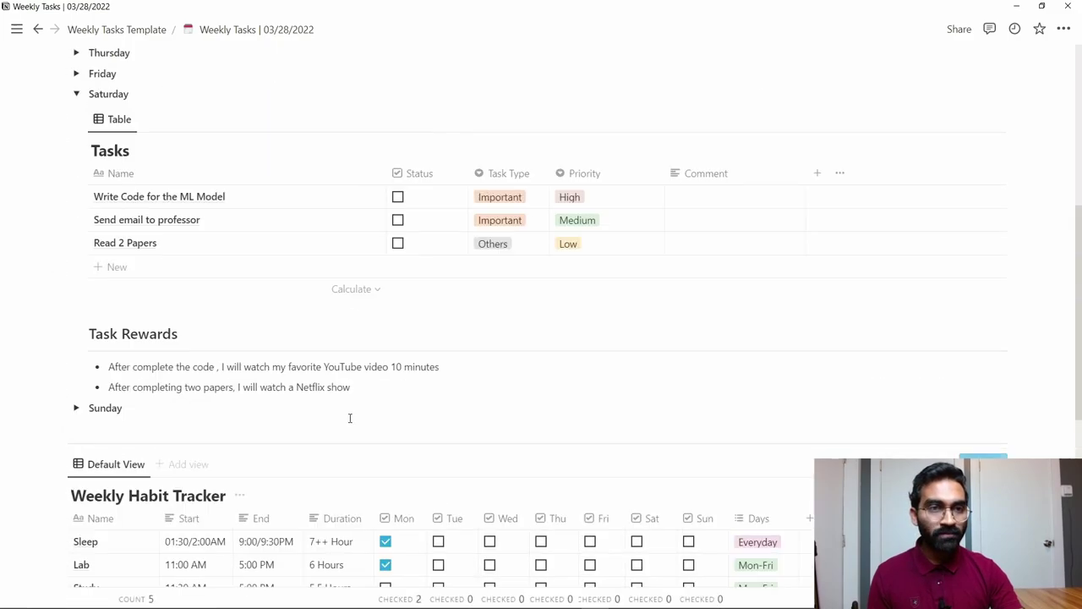
pyautogui.scroll(5, 349, 418)
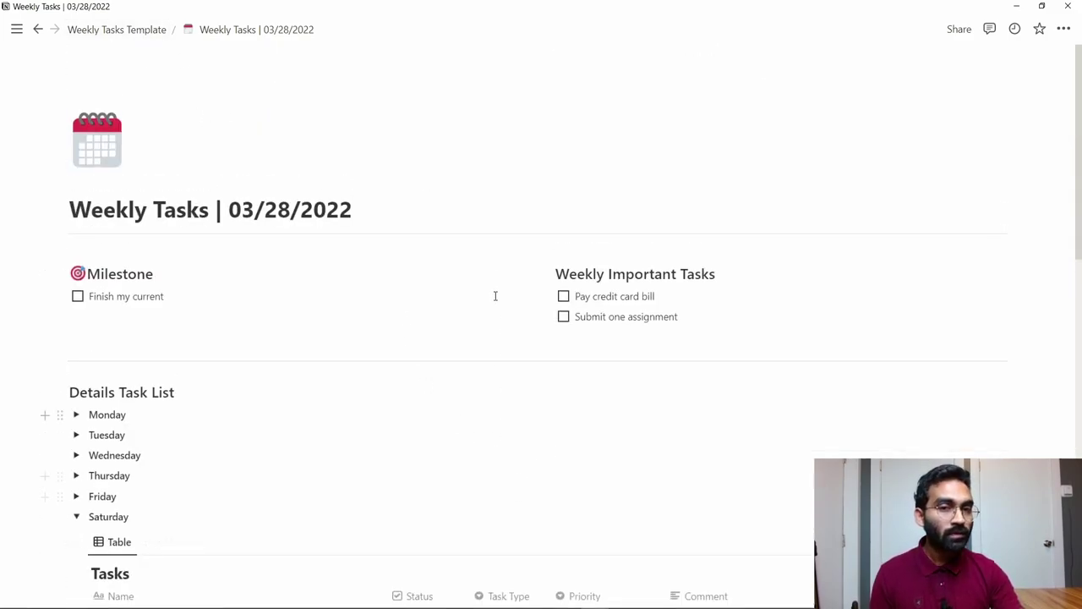
pyautogui.scroll(-6, 500, 270)
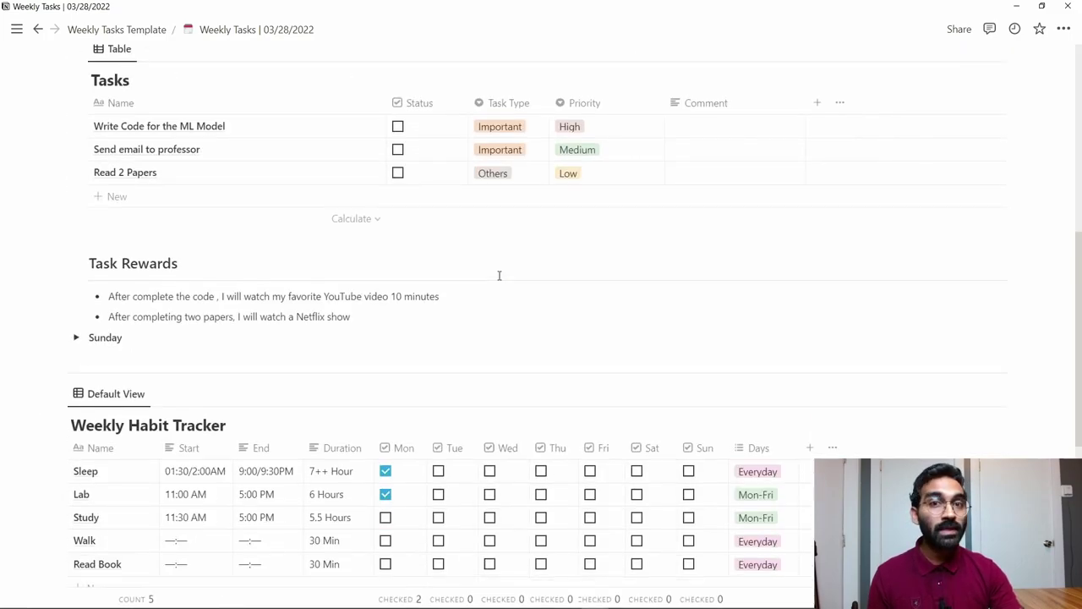